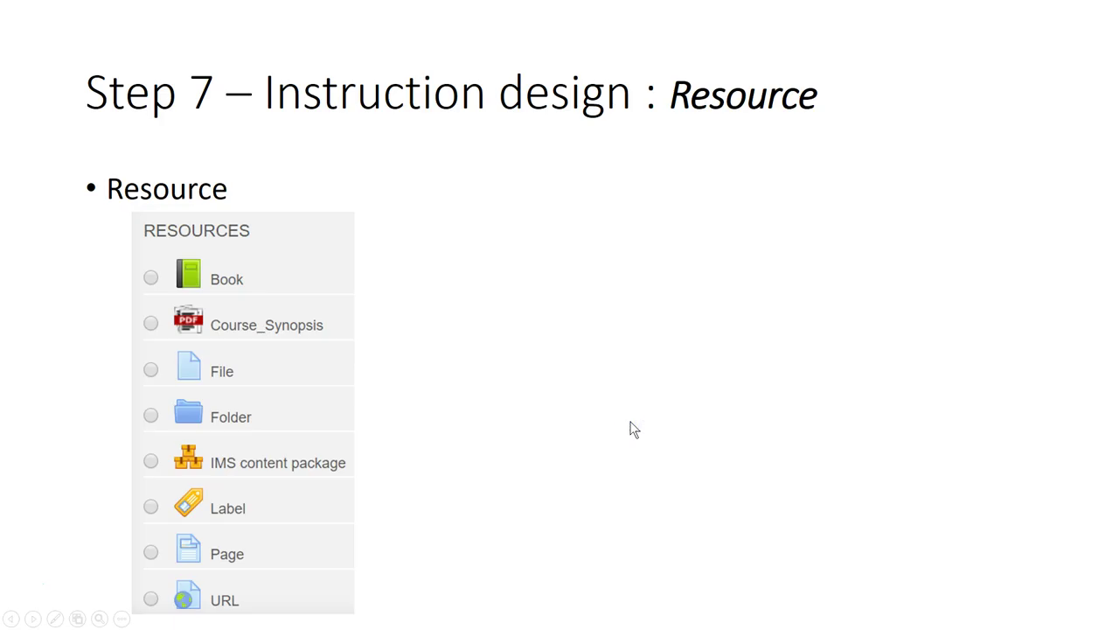
left_click(583, 337)
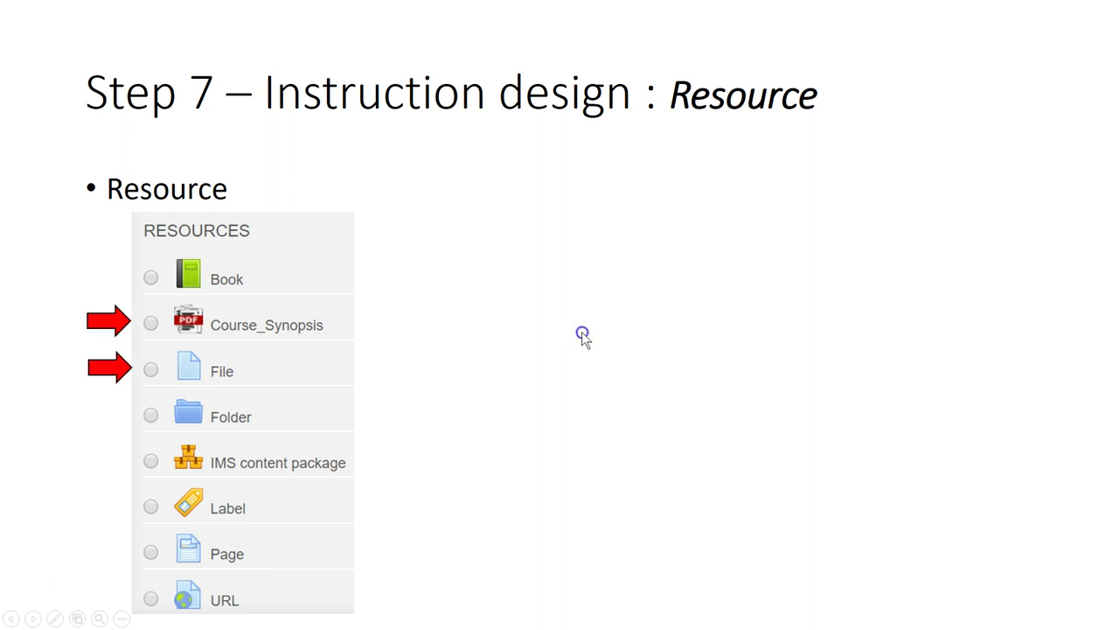
left_click(583, 334)
left_click(581, 333)
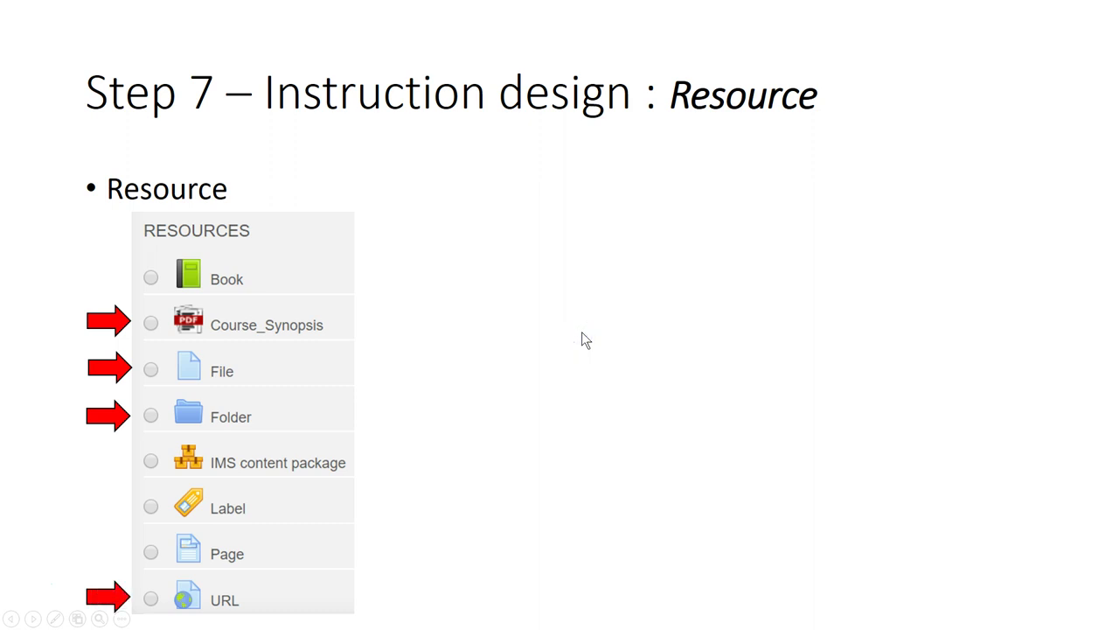
left_click(303, 376)
left_click(628, 382)
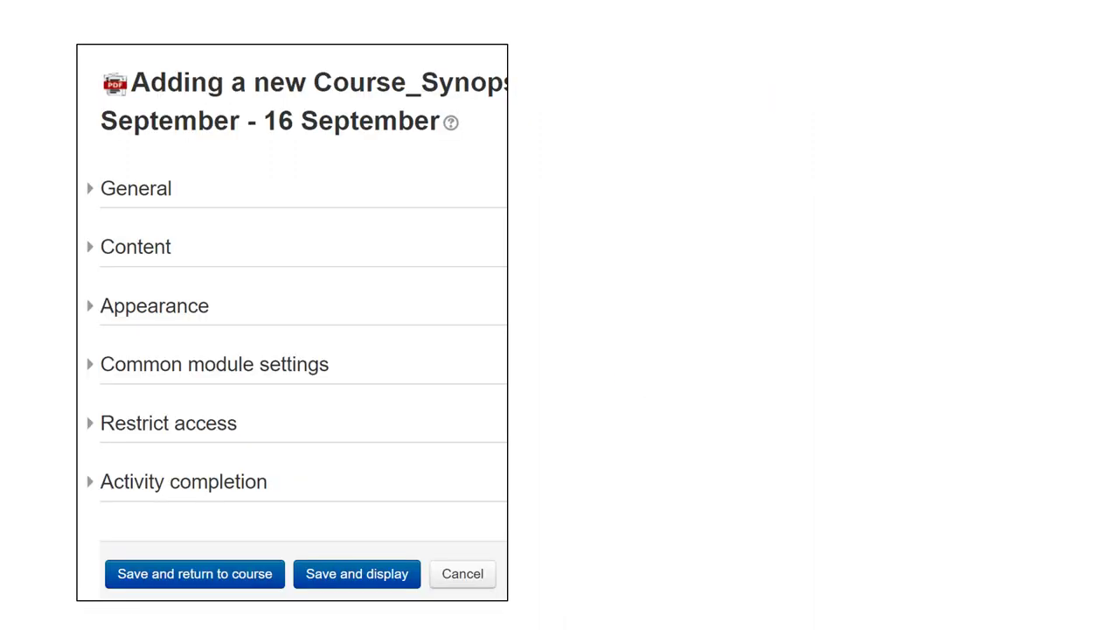
key("Left")
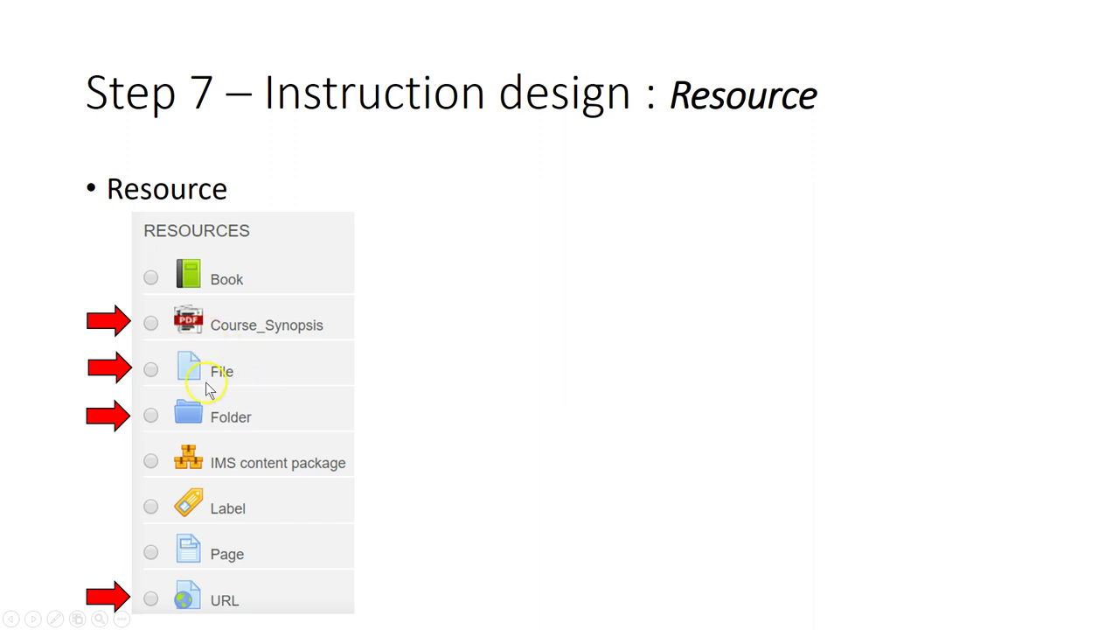
key("Left")
left_click(540, 448)
left_click(538, 447)
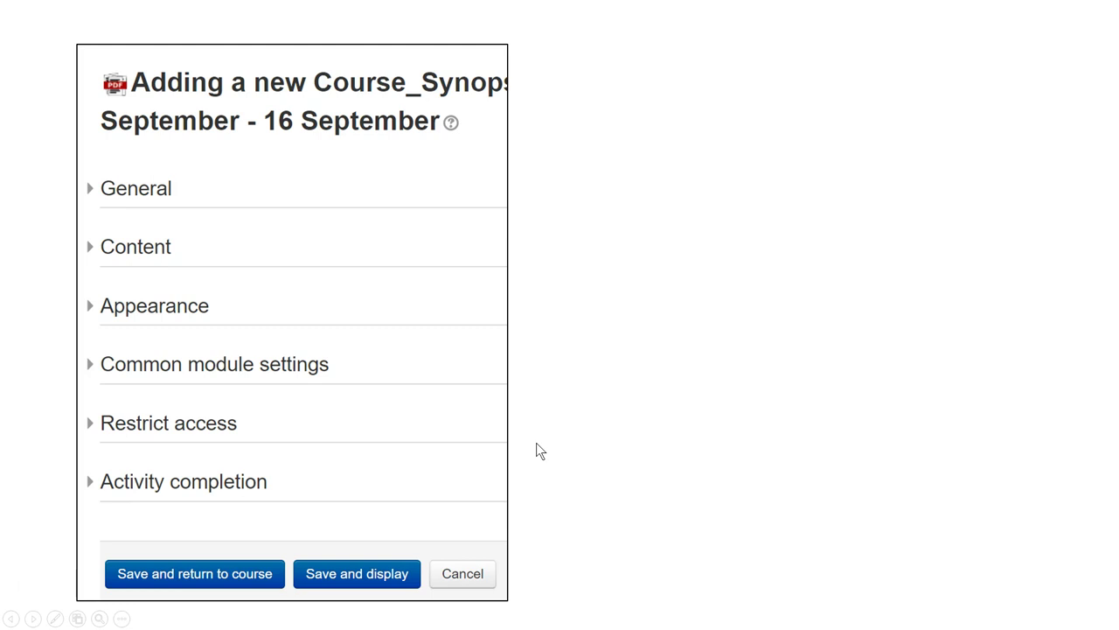
key("Right")
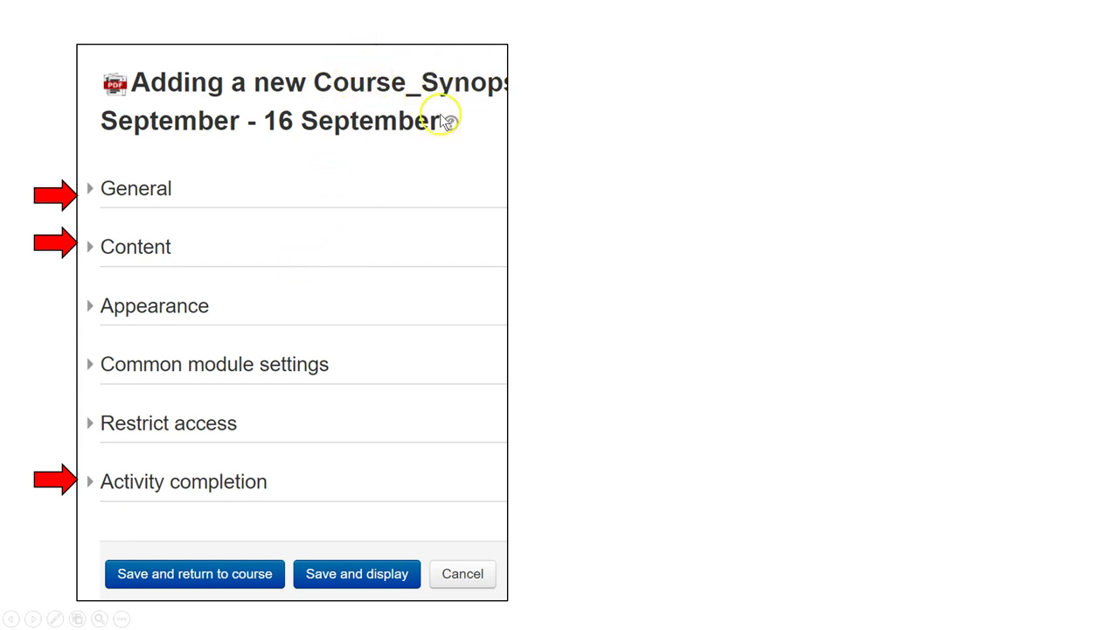
left_click(435, 195)
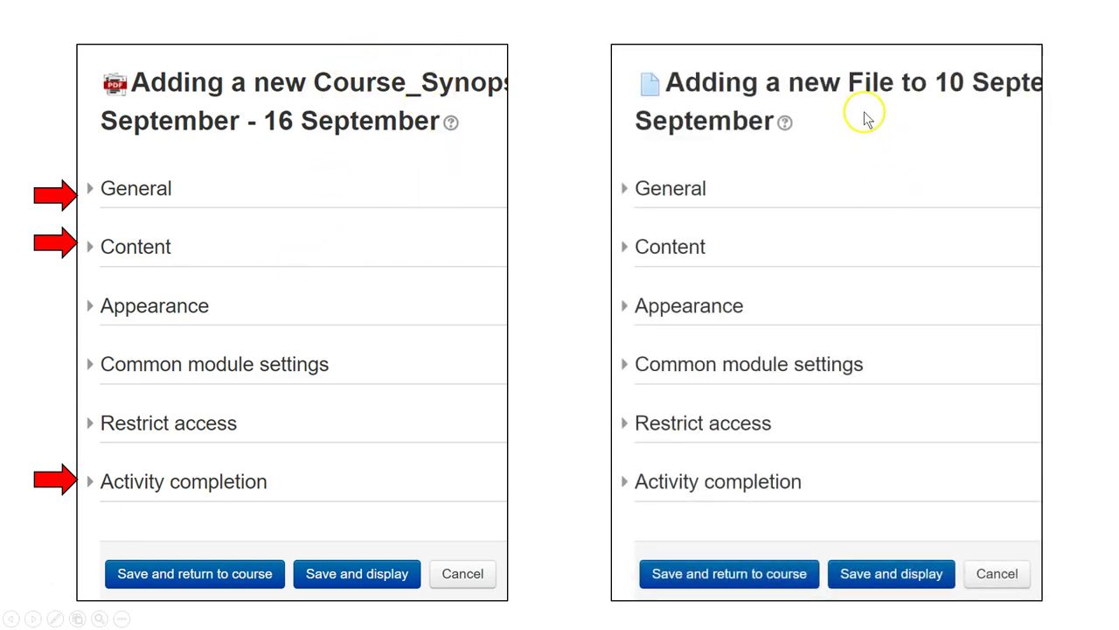
left_click(957, 213)
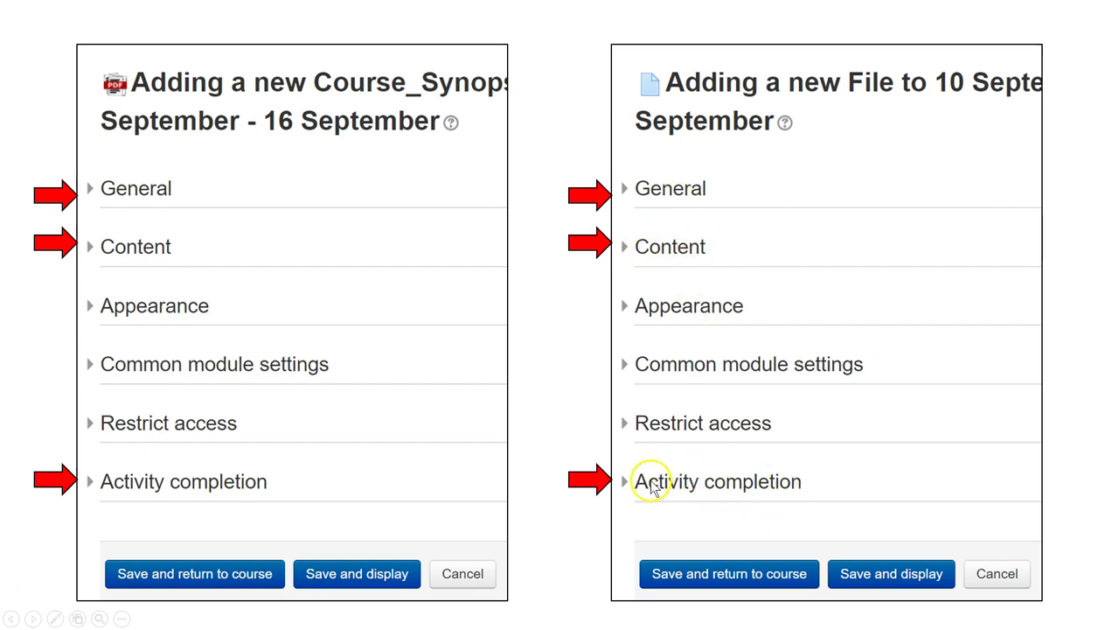
left_click(855, 474)
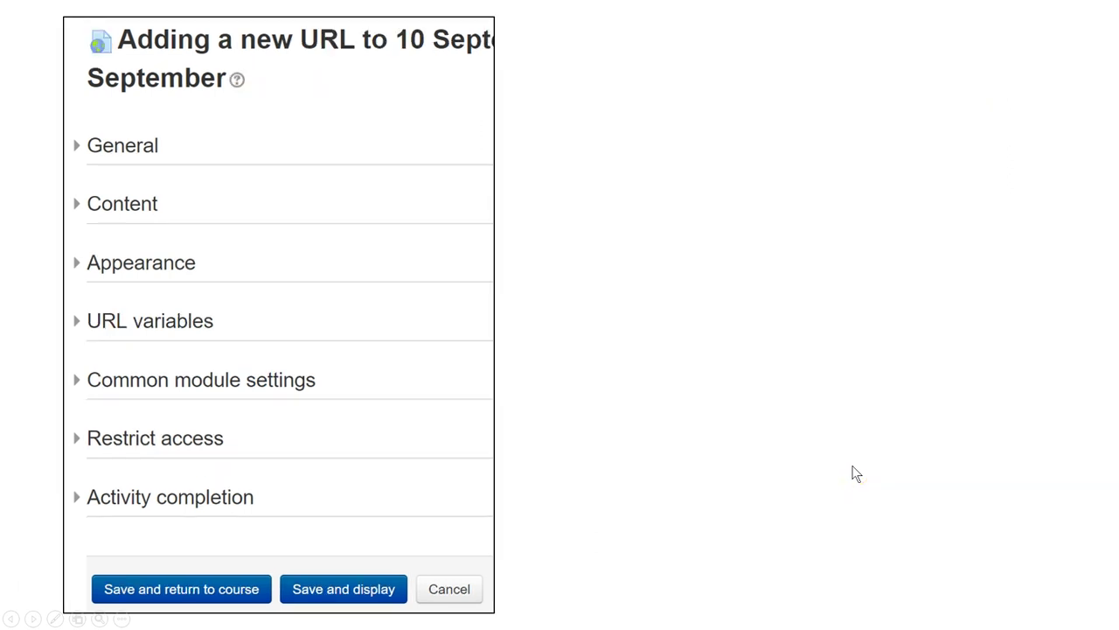
left_click(362, 182)
left_click(362, 188)
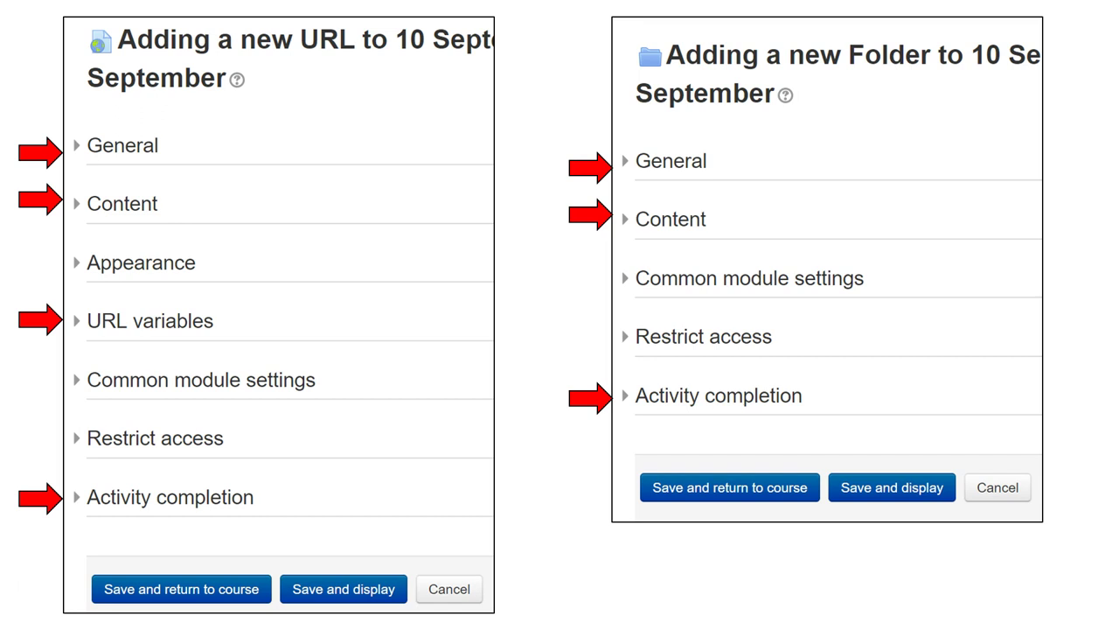
Step: Switch to the SmartUMS course page in the browser and turn editing on for the course
key("alt+Tab")
key("alt+Tab")
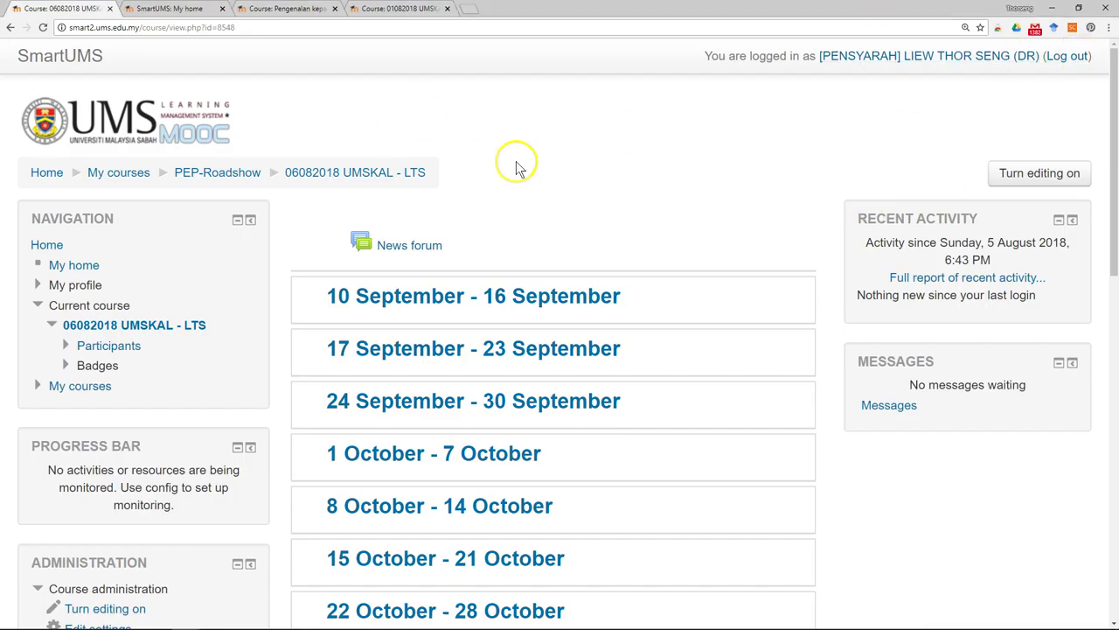
scroll(578, 157, "down", 1)
scroll(579, 162, "down", 2)
scroll(583, 166, "up", 3)
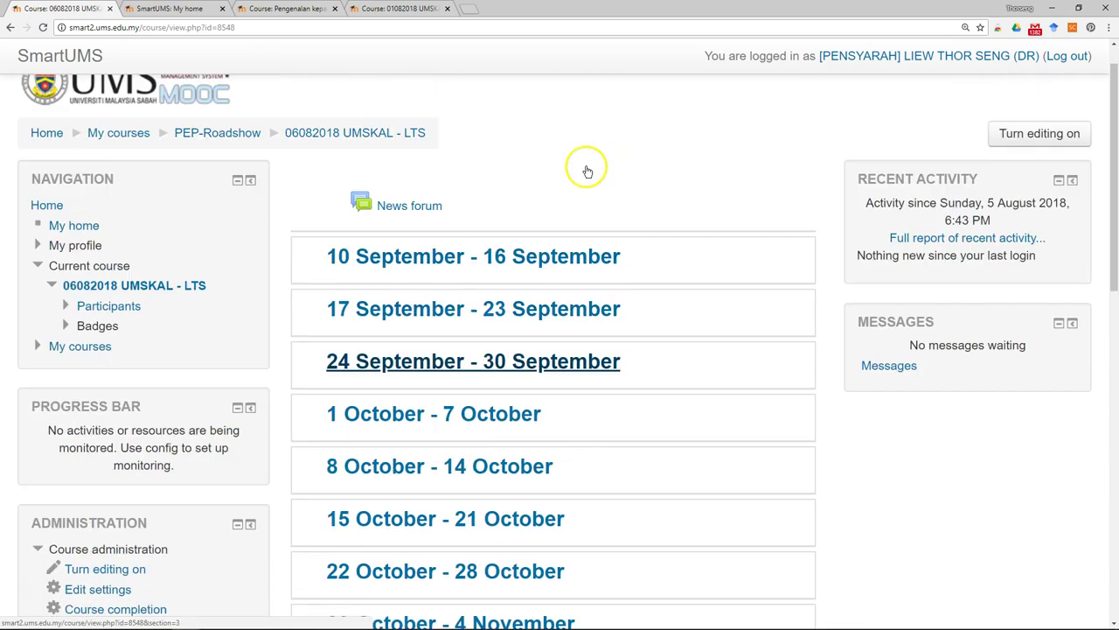
left_click(1013, 174)
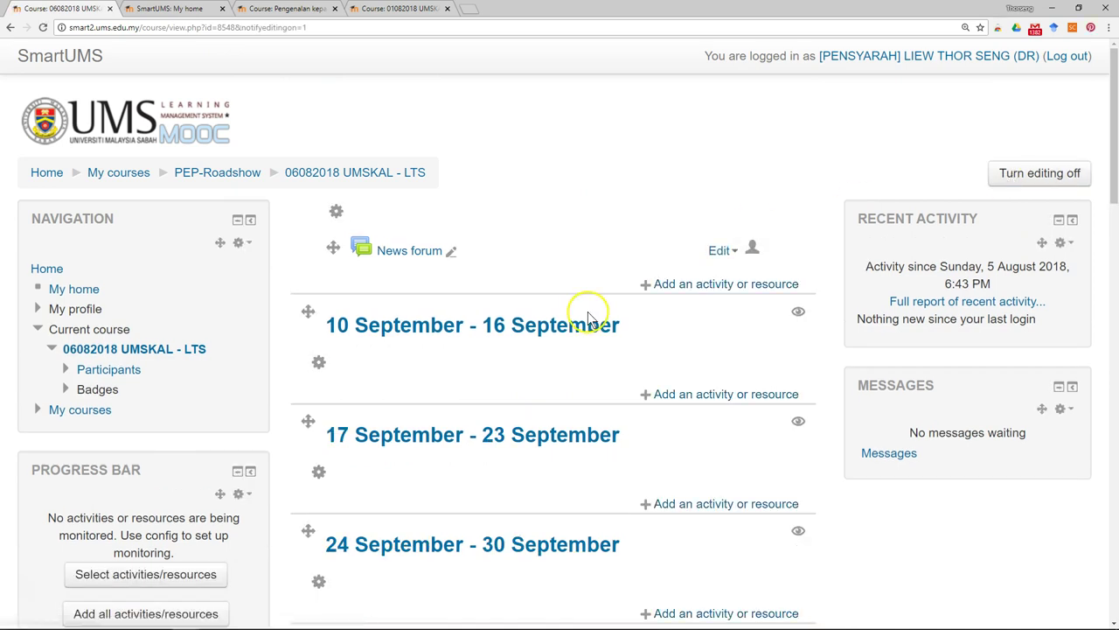
Step: Add a Course_Synopsis resource to the 10 September - 16 September section
scroll(581, 310, "down", 2)
scroll(590, 317, "up", 1)
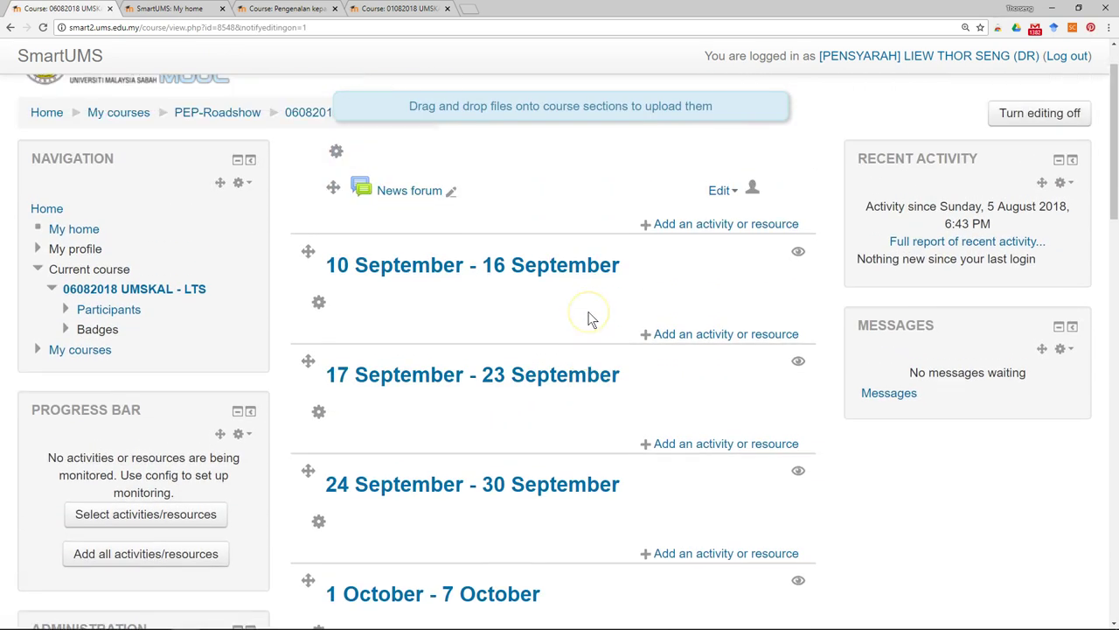
left_click(724, 337)
scroll(511, 328, "down", 2)
scroll(512, 328, "down", 3)
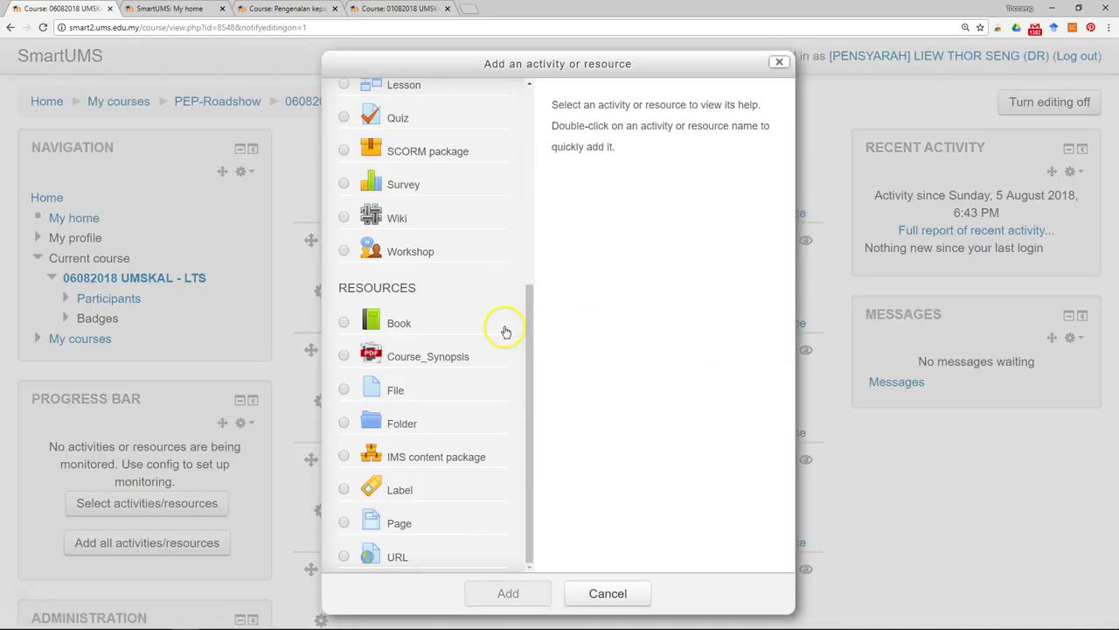
left_click(344, 358)
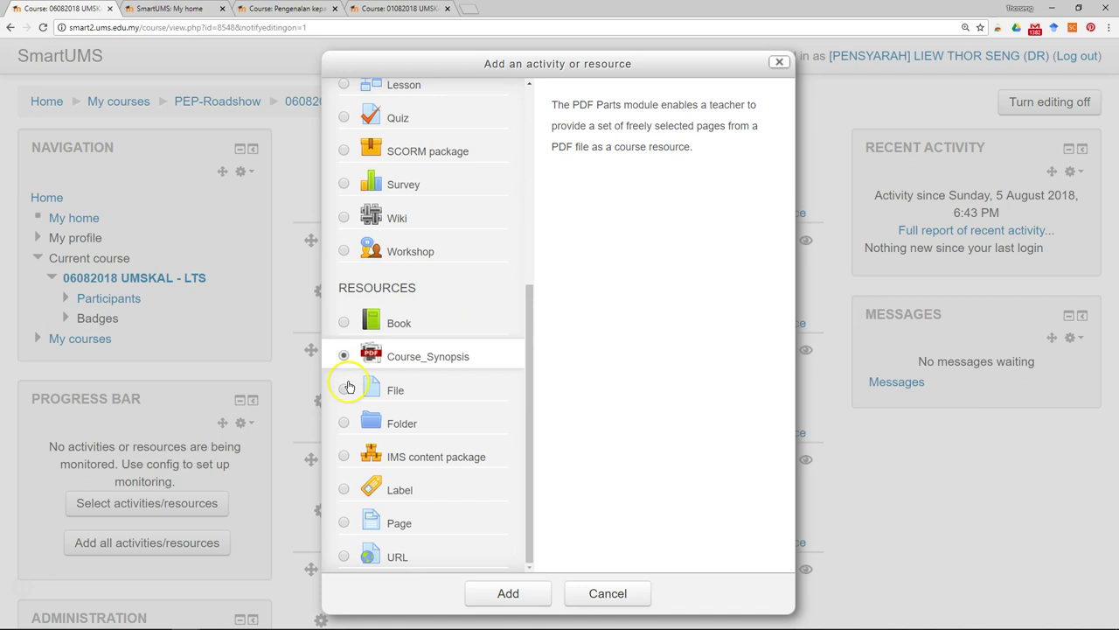
left_click(346, 388)
left_click(346, 425)
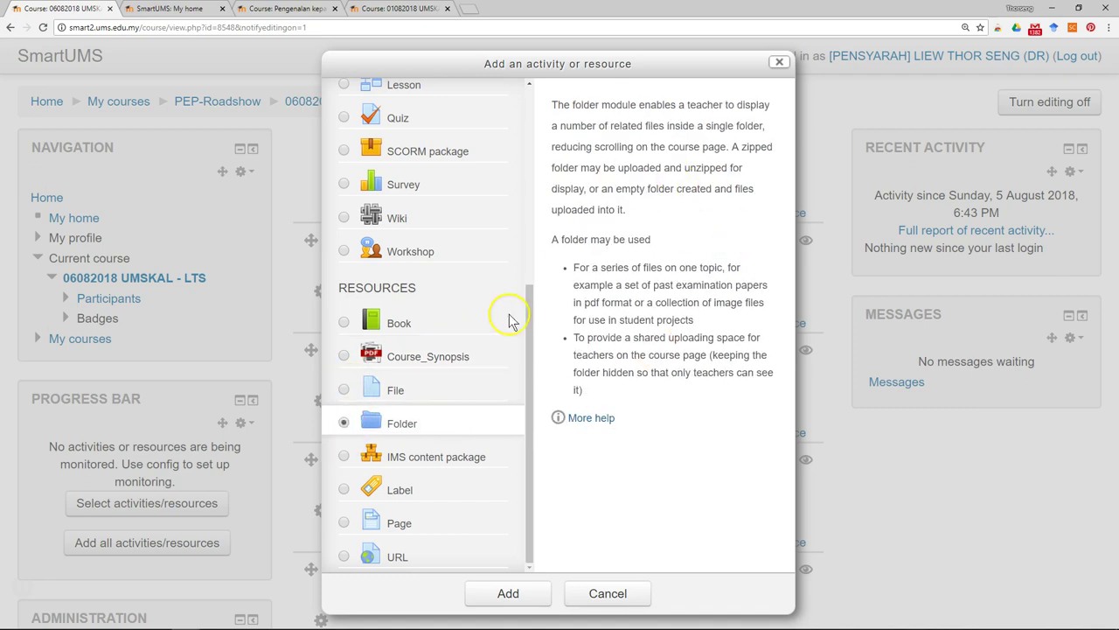
left_click(350, 358)
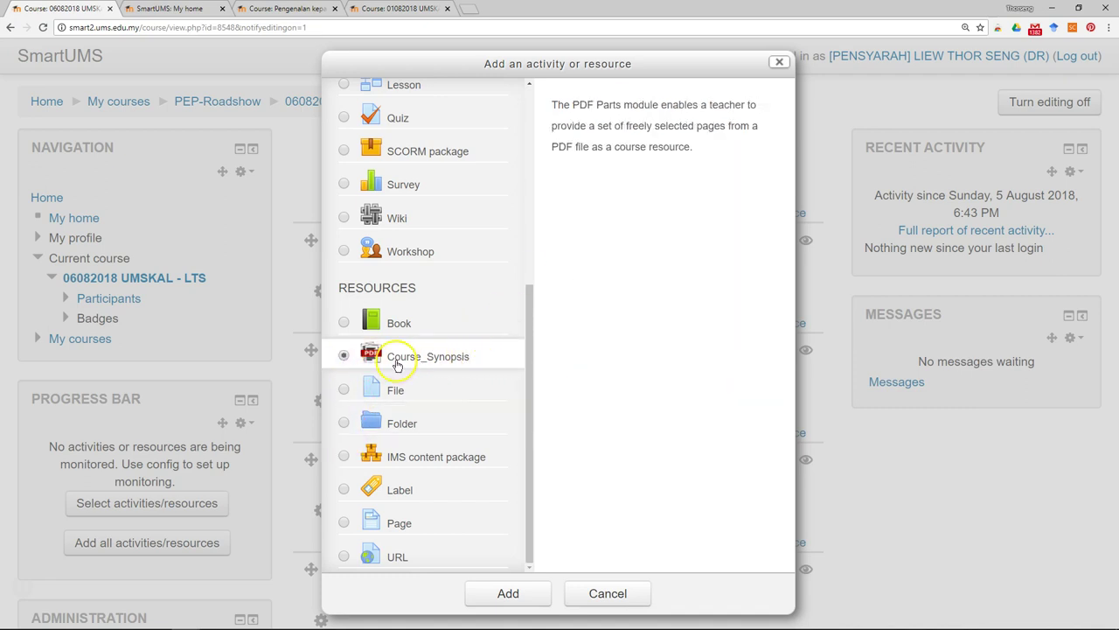
left_click(536, 600)
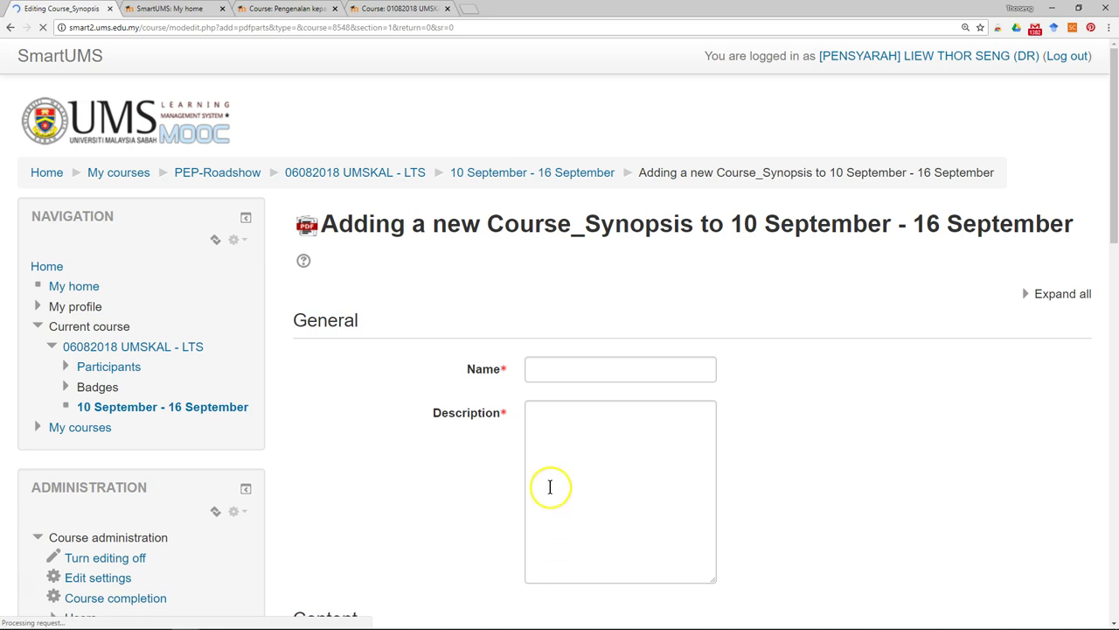
Step: Name the resource "Course synopsis" and copy the same text into its description
left_click(550, 378)
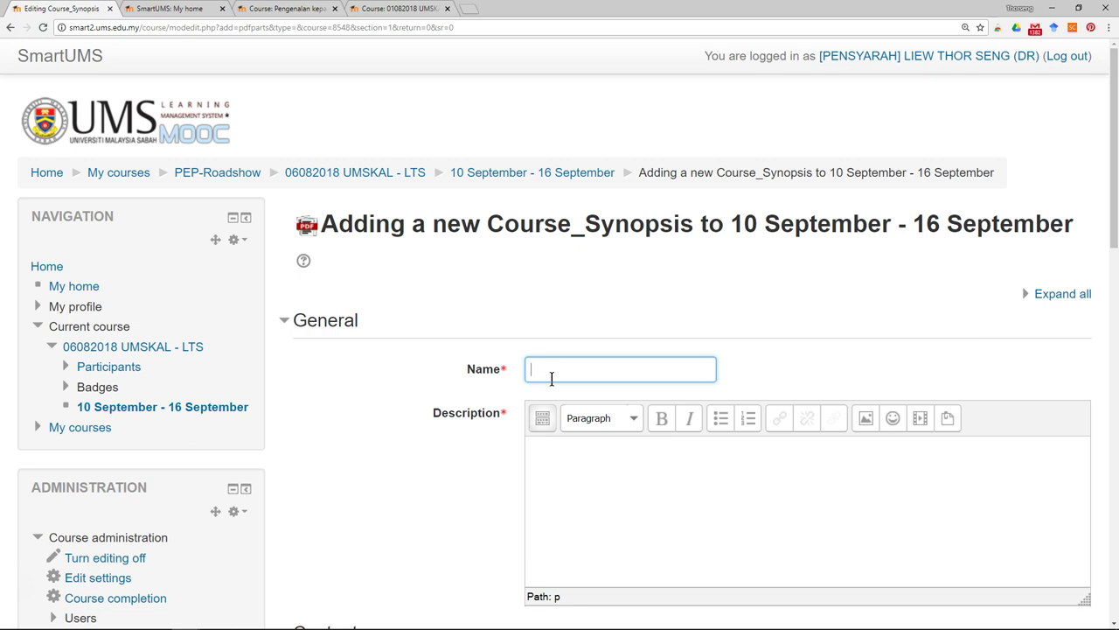
type("COurse synop")
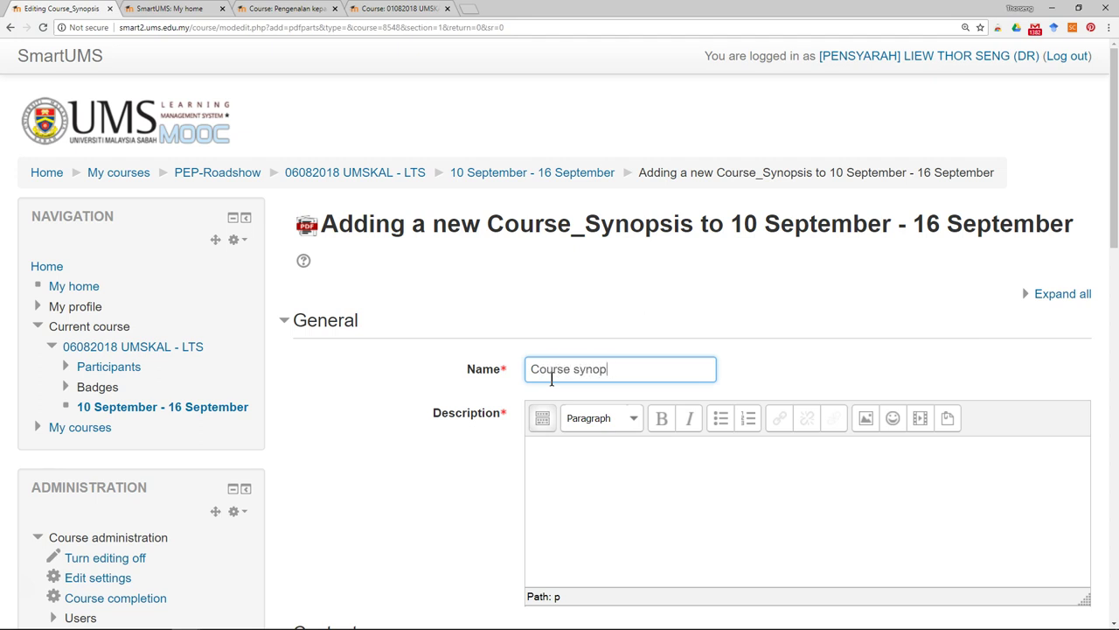
left_click(572, 449)
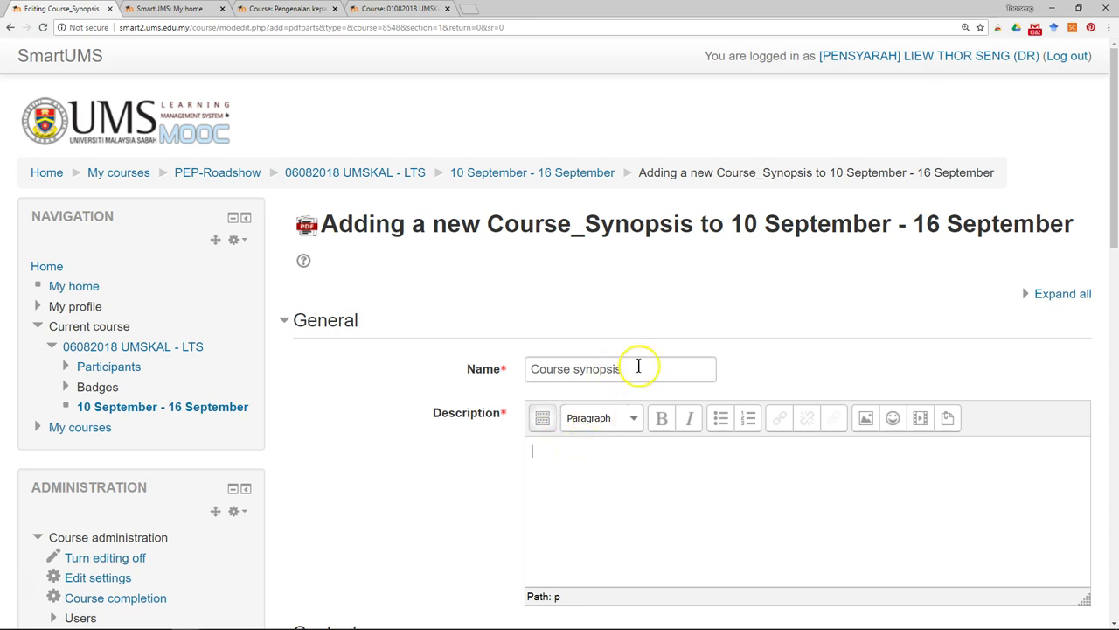
left_click_drag(638, 368, 517, 369)
right_click(556, 372)
left_click(580, 388)
left_click(591, 475)
right_click(593, 477)
left_click(626, 522)
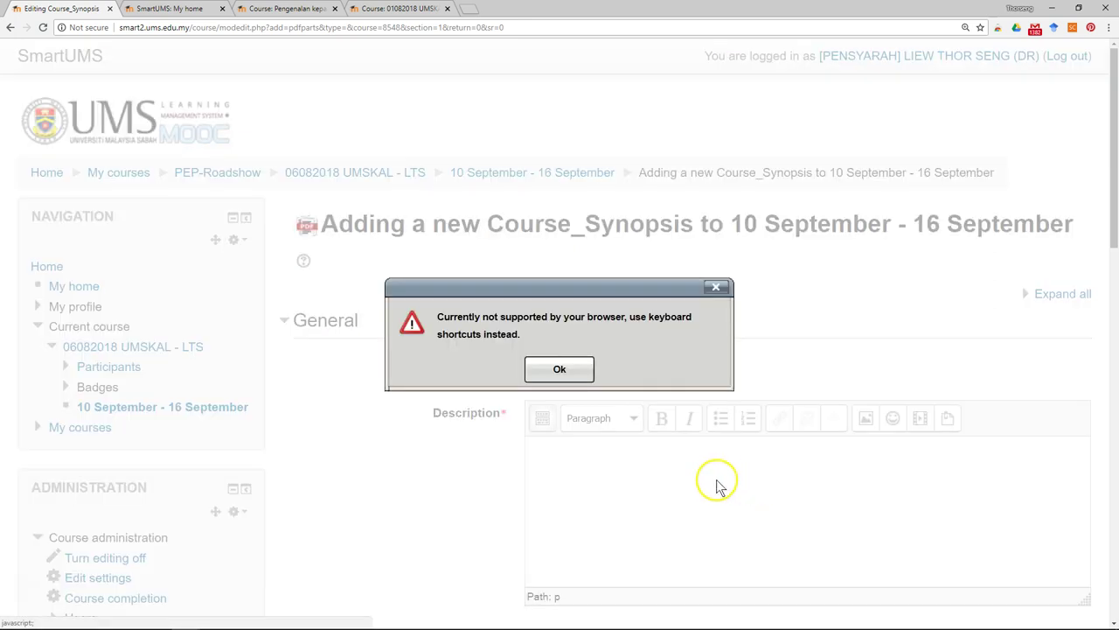
left_click(576, 369)
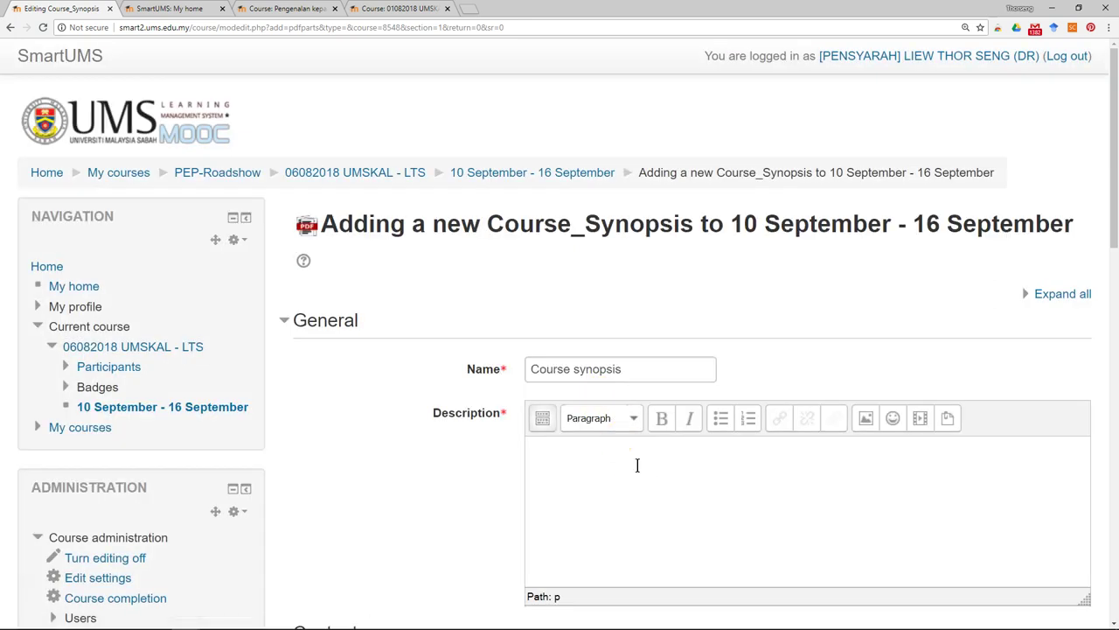
scroll(637, 465, "down", 5)
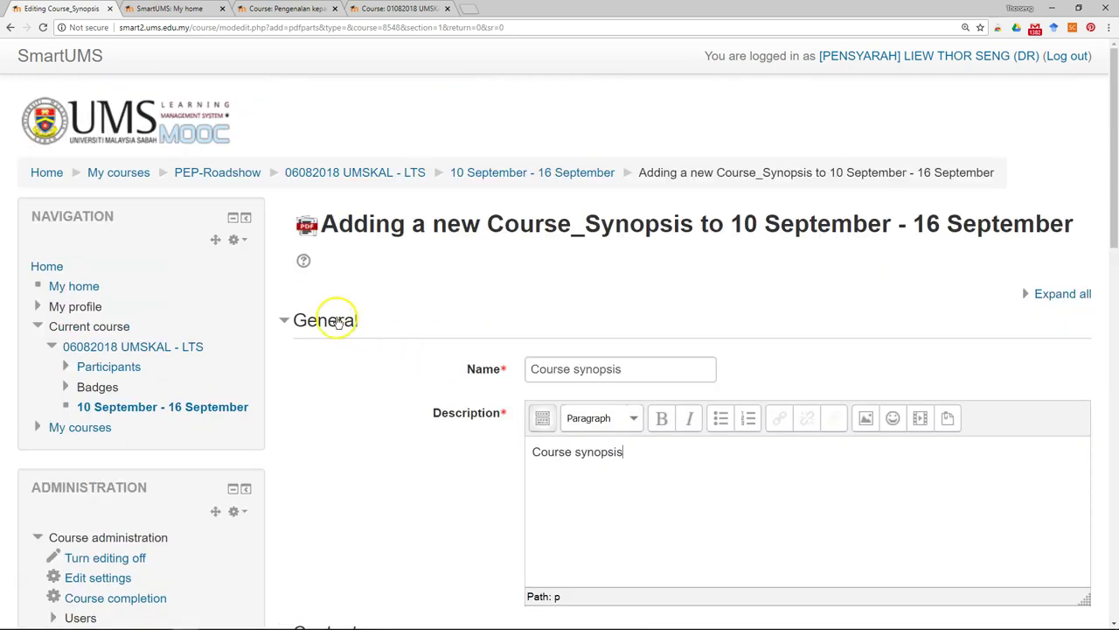
Step: Collapse the General and Appearance sections of the form and expand the Content section
left_click(286, 320)
left_click(287, 377)
scroll(285, 359, "down", 2)
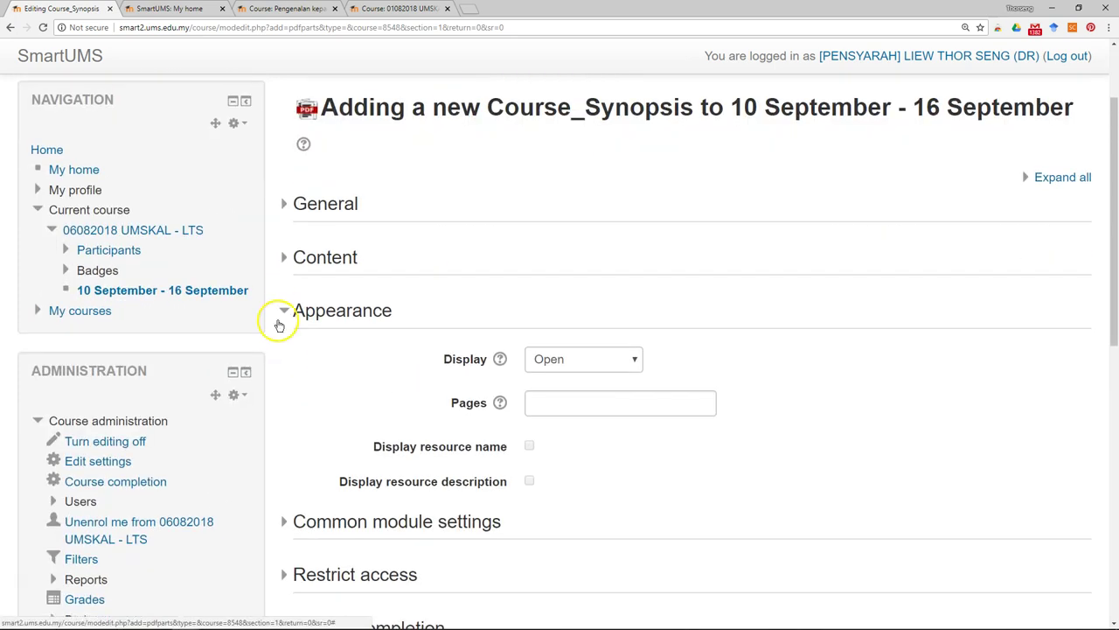
left_click(280, 312)
left_click(285, 205)
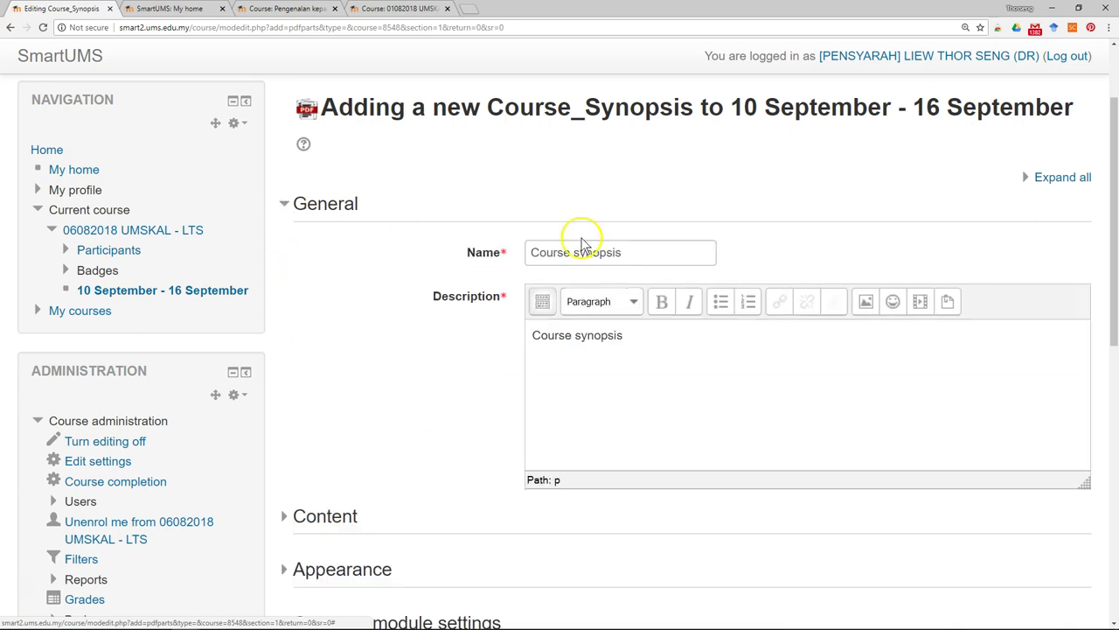
left_click(284, 204)
left_click(284, 256)
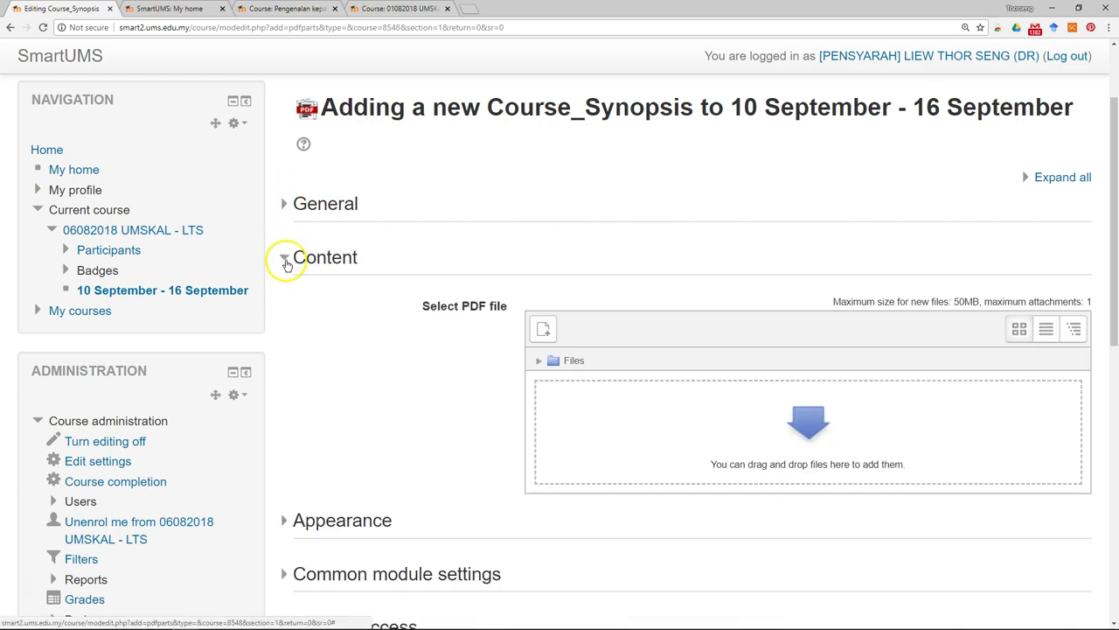
Step: Add PK07 2018 ST01003.pdf from the 2018 folder in File Explorer as the resource's PDF file
mouse_move(300, 619)
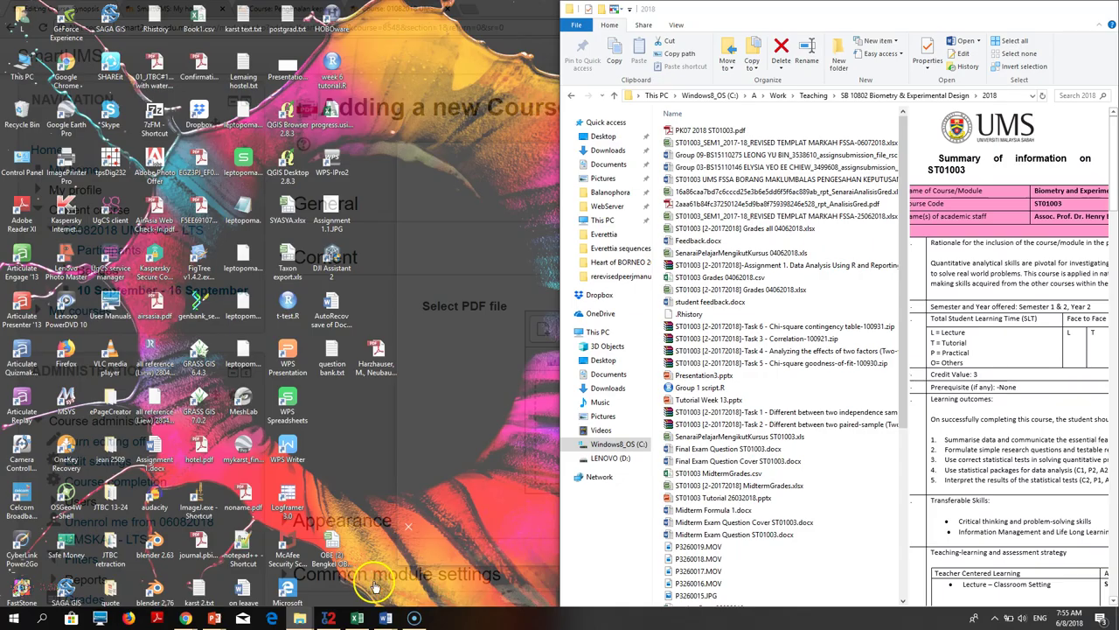
left_click(372, 577)
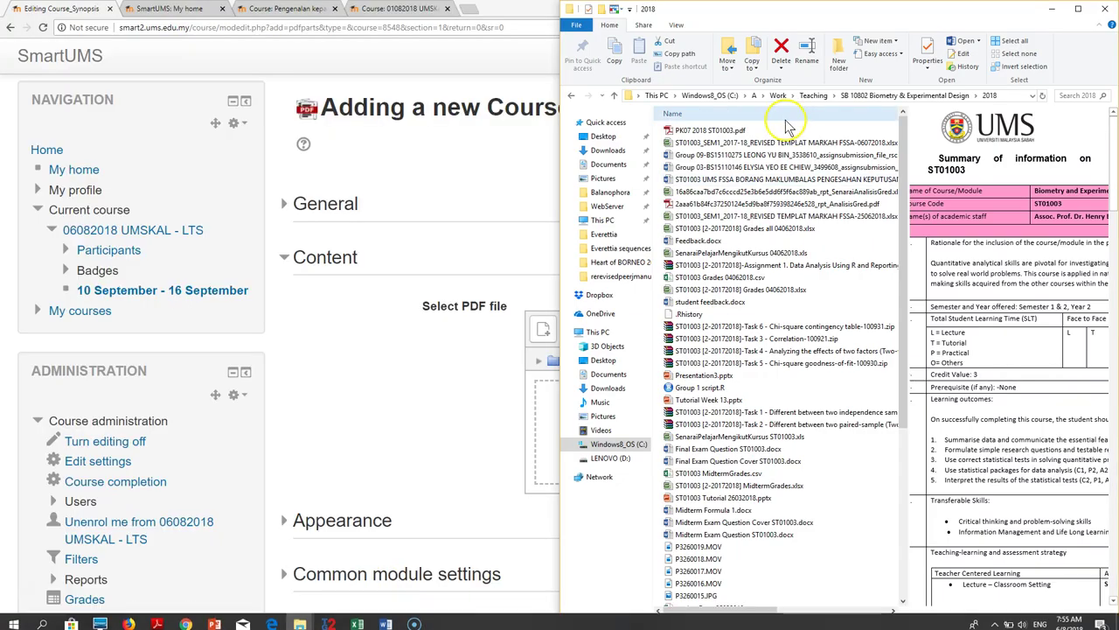
left_click(691, 131)
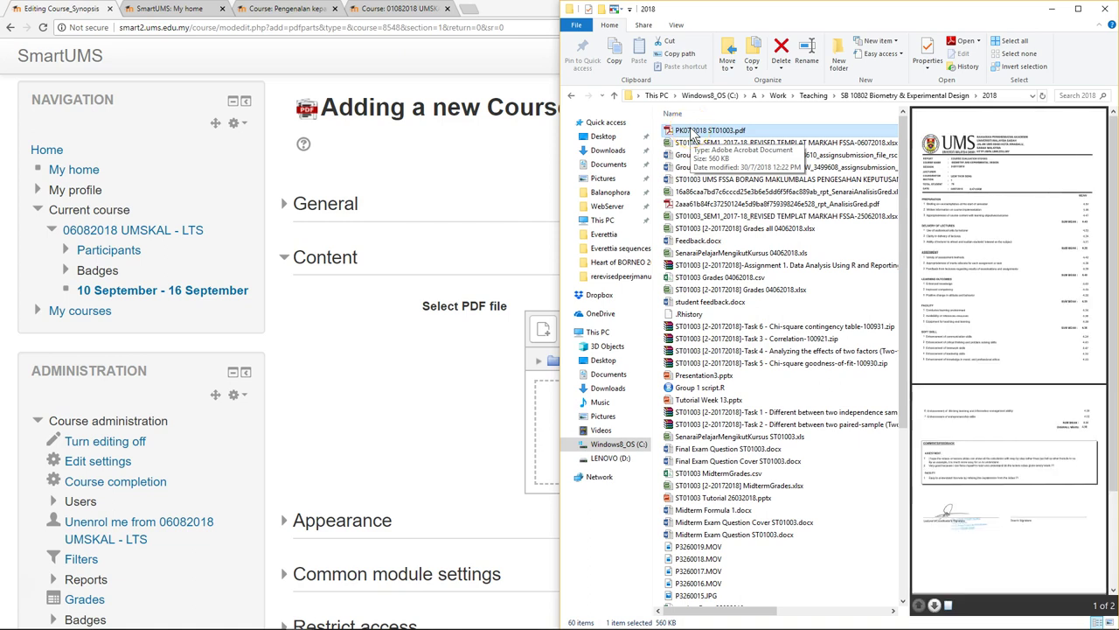
left_click_drag(695, 135, 539, 423)
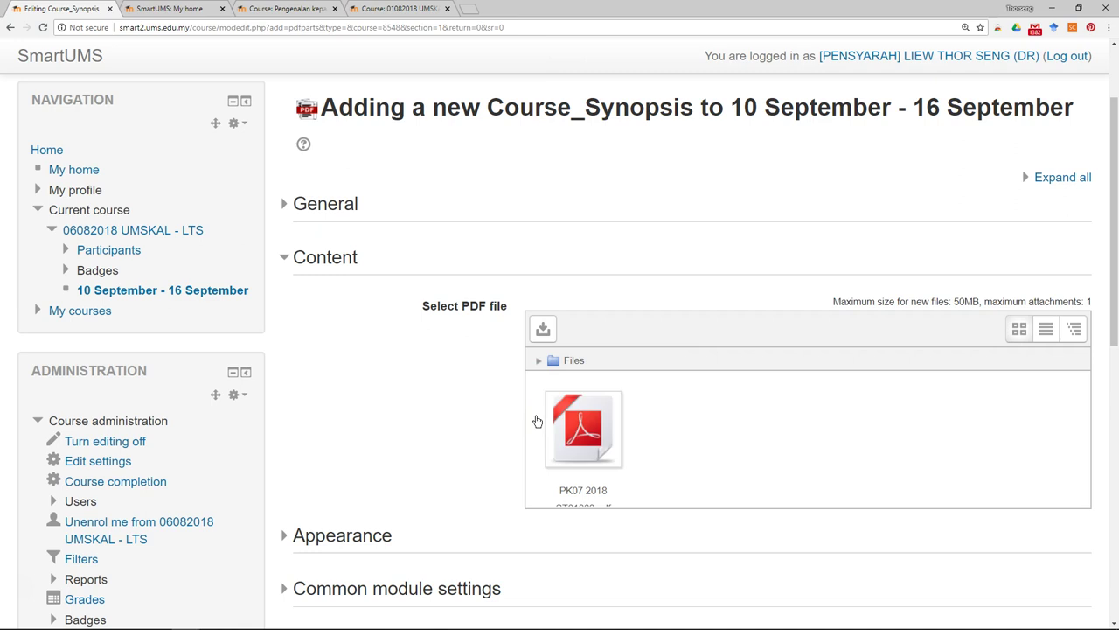
left_click(419, 422)
Step: Keep completion tracking on "Students can manually mark the activity as completed" and save the Course synopsis resource, returning to the course
scroll(419, 422, "down", 4)
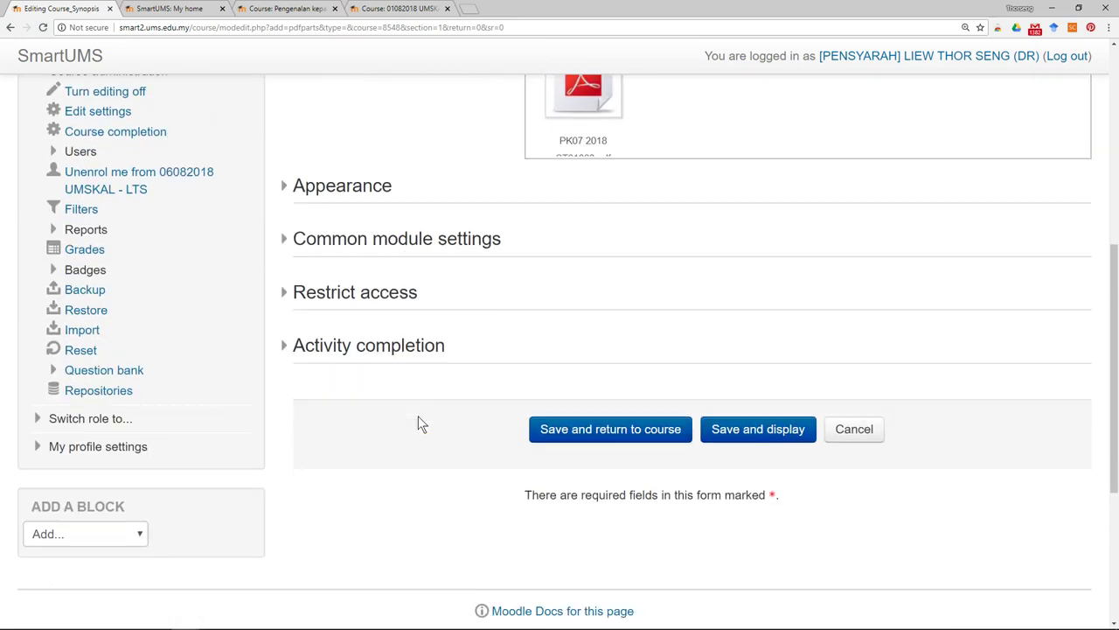
left_click(348, 348)
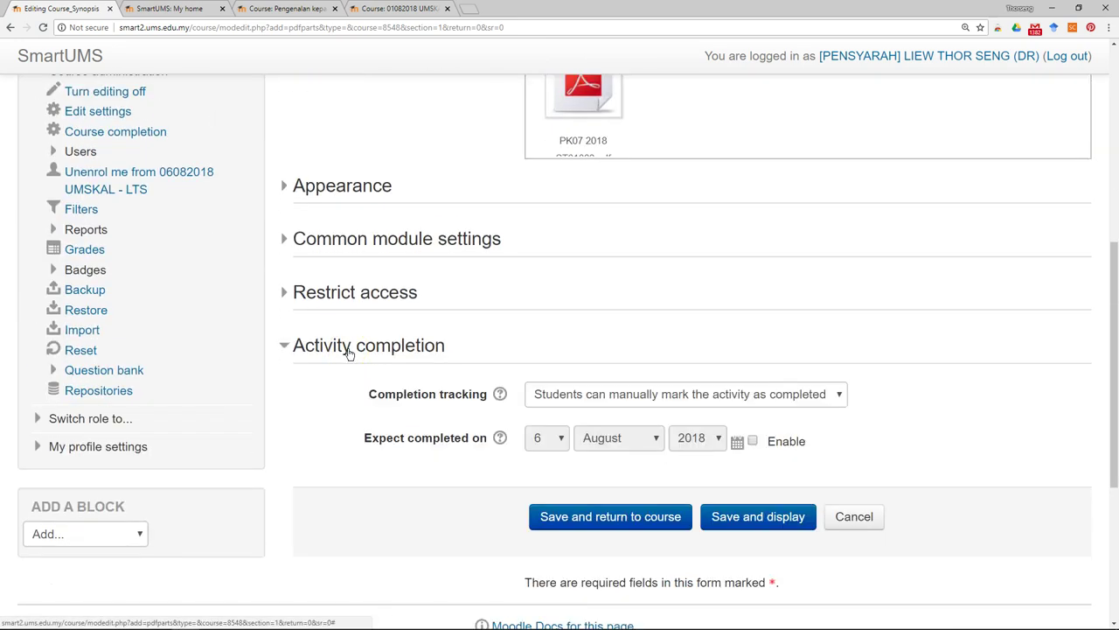
left_click(652, 394)
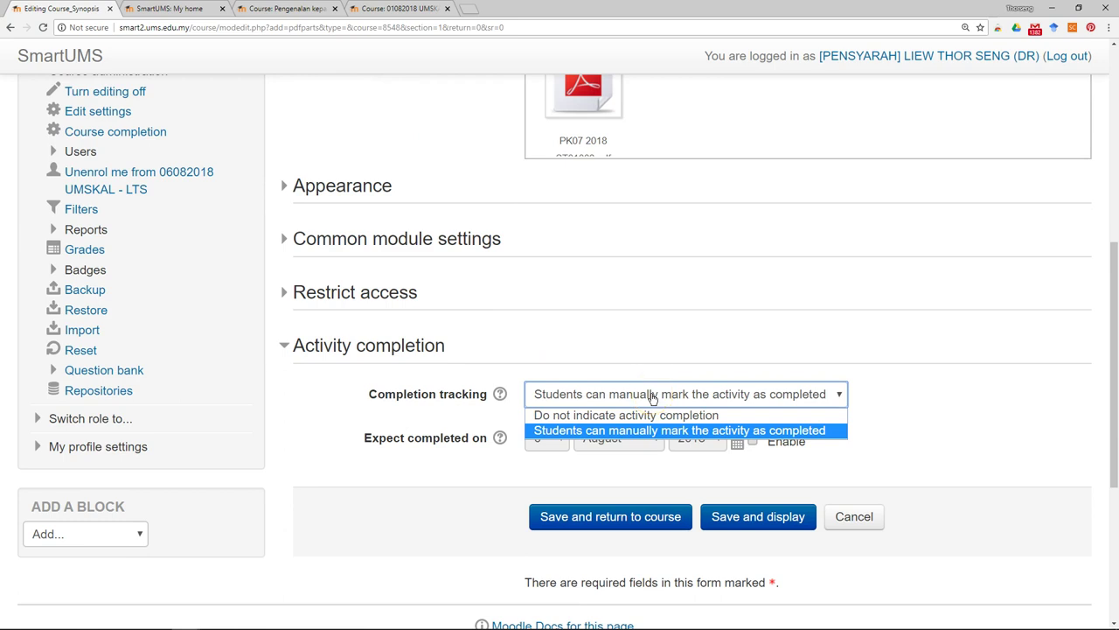
left_click(645, 430)
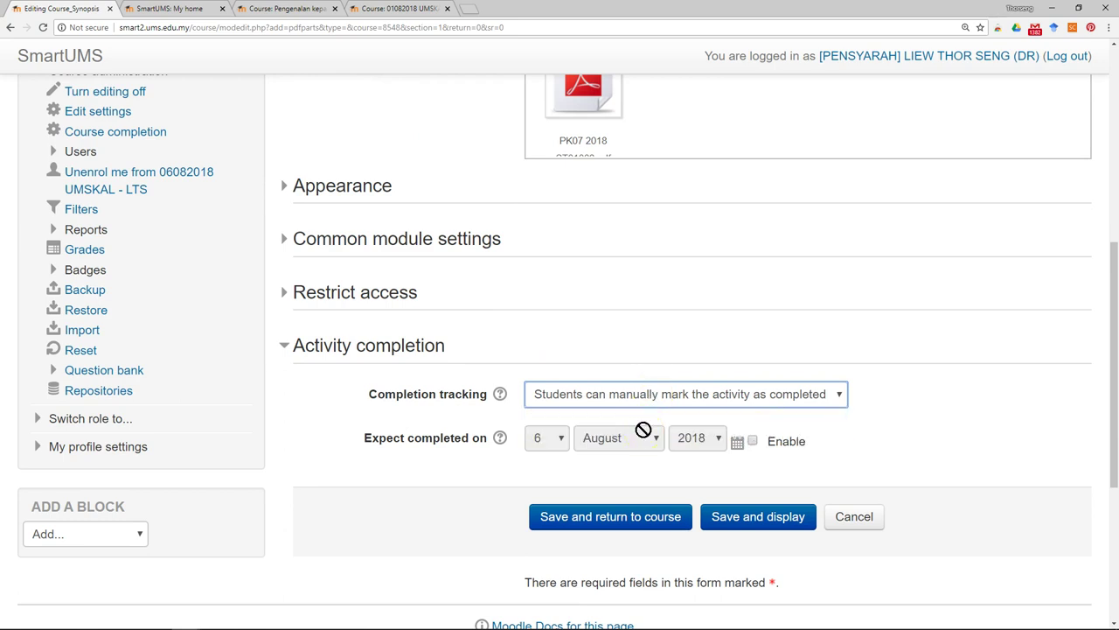
left_click(630, 524)
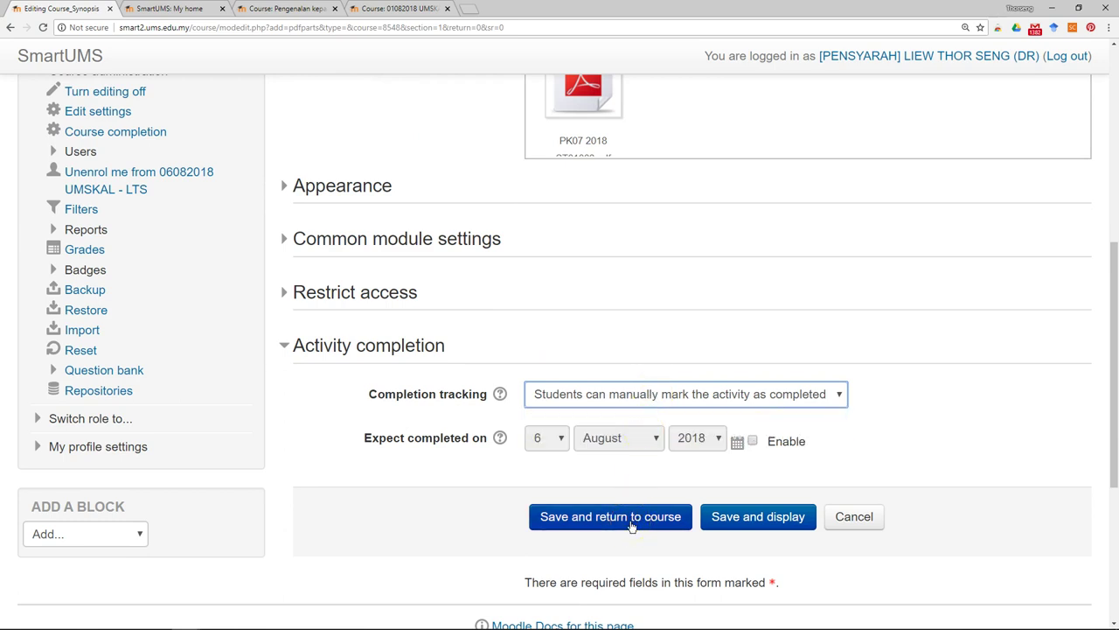
left_click(630, 523)
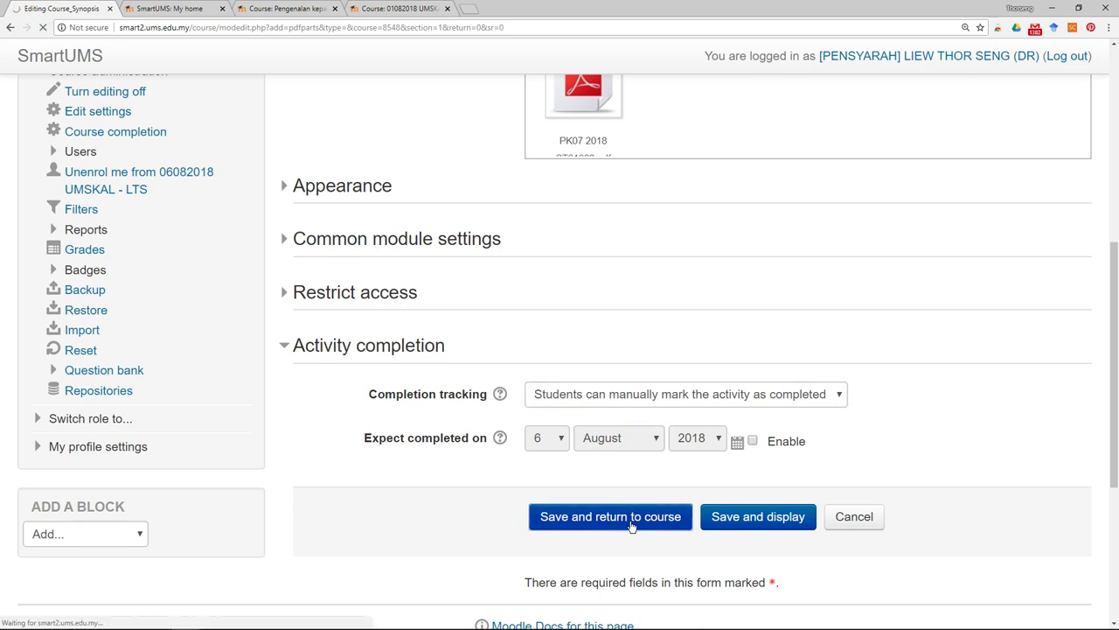
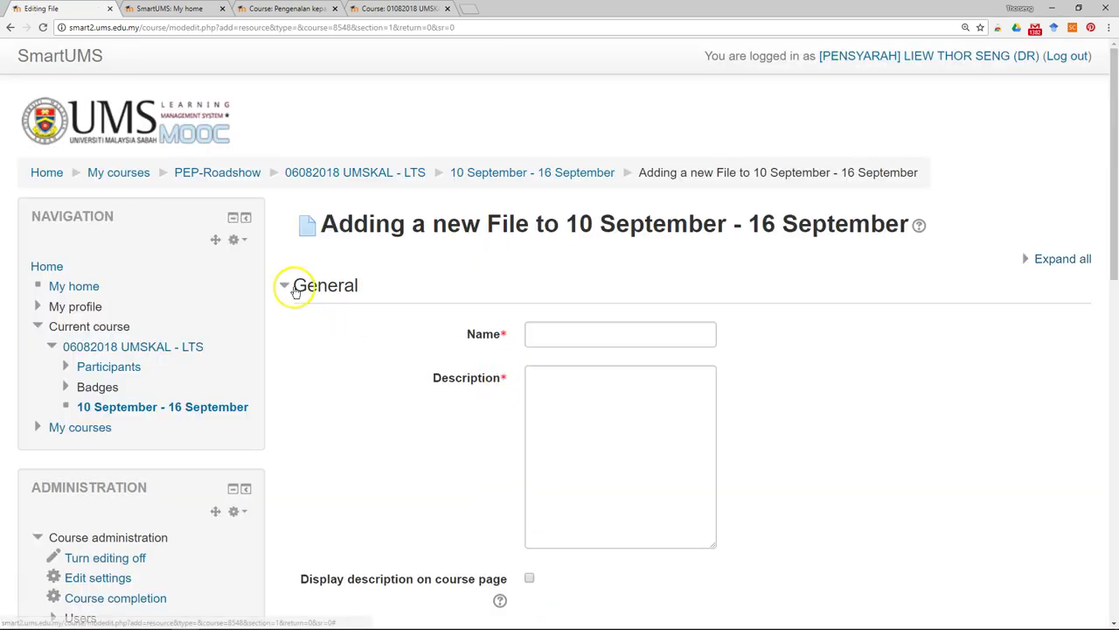
Step: Name the new File resource "Lecture Note Week 1" and copy the same text into its description
left_click(287, 286)
left_click(285, 338)
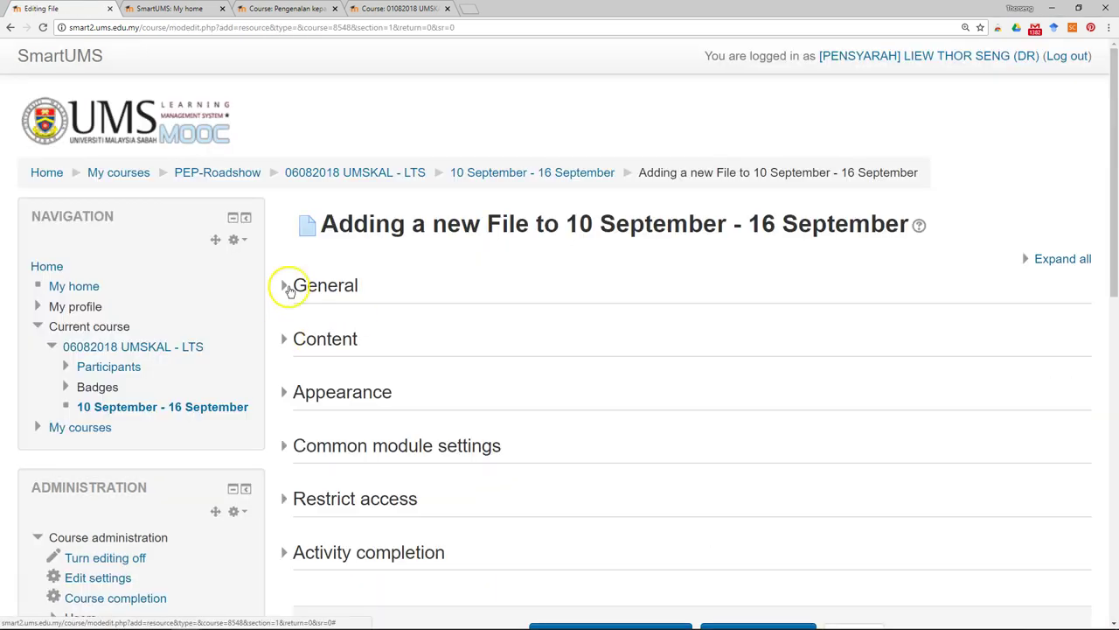
left_click(287, 285)
left_click(602, 340)
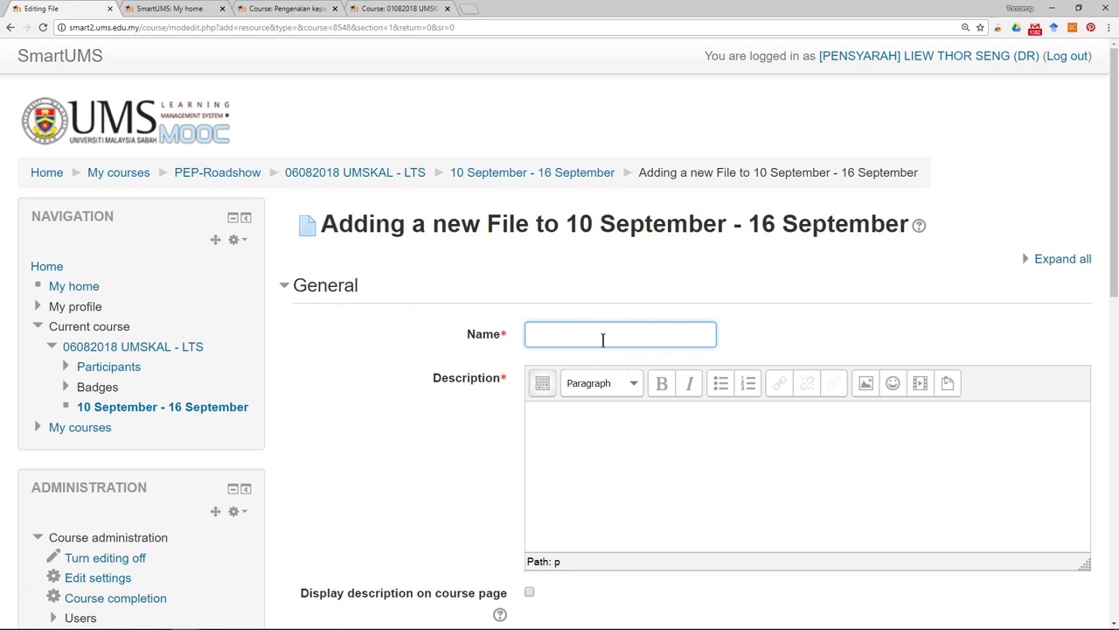
type("LE")
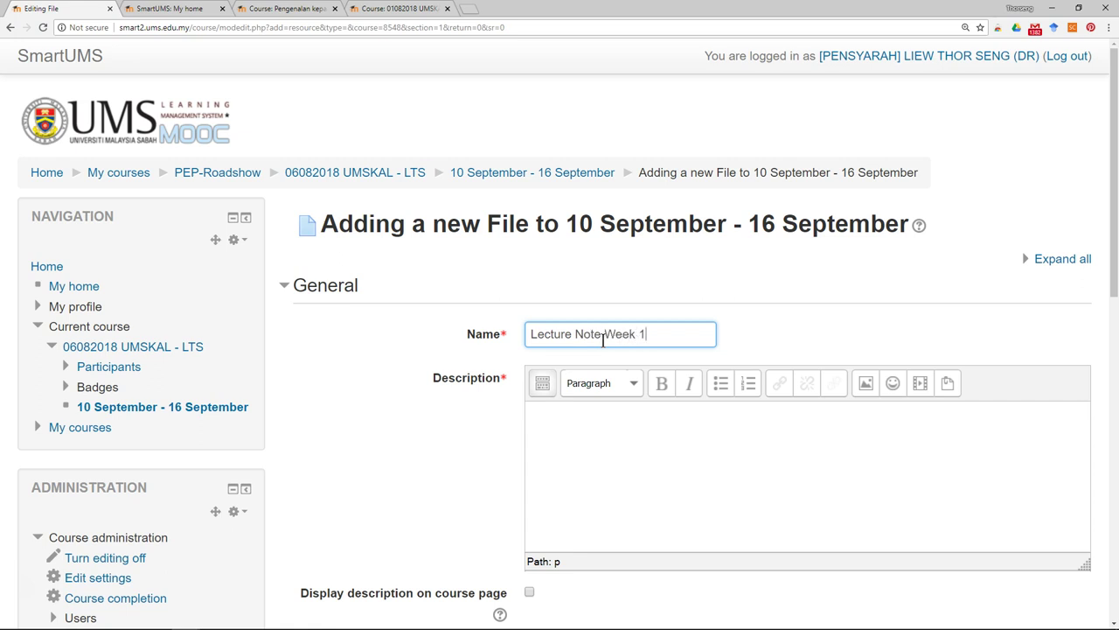
left_click_drag(644, 334, 521, 343)
key("ctrl+c")
left_click(600, 420)
key("ctrl+v")
Step: Add Tutorial Week 13.pptx from the 2018 folder in File Explorer to the Content section of the File resource
scroll(632, 449, "down", 3)
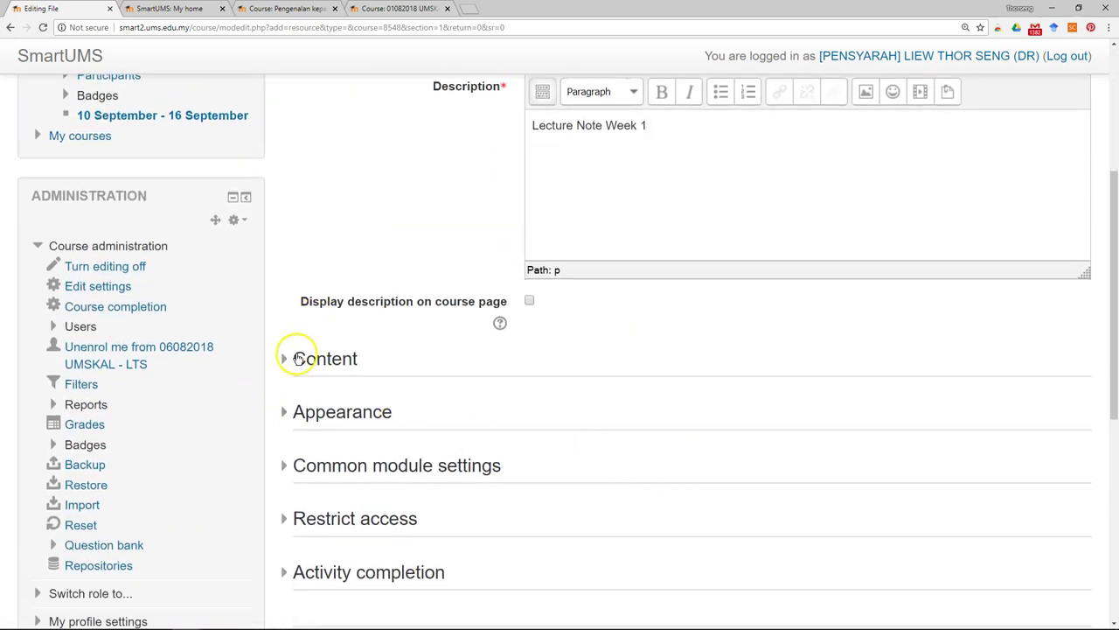
left_click(281, 358)
scroll(332, 280, "up", 3)
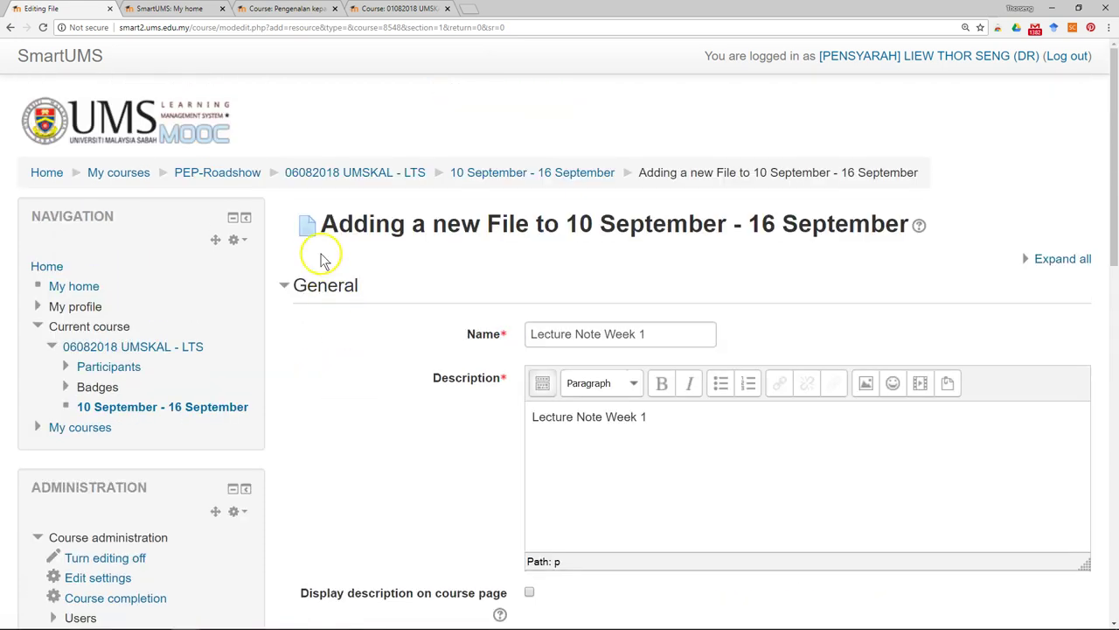
left_click(287, 285)
scroll(632, 517, "down", 2)
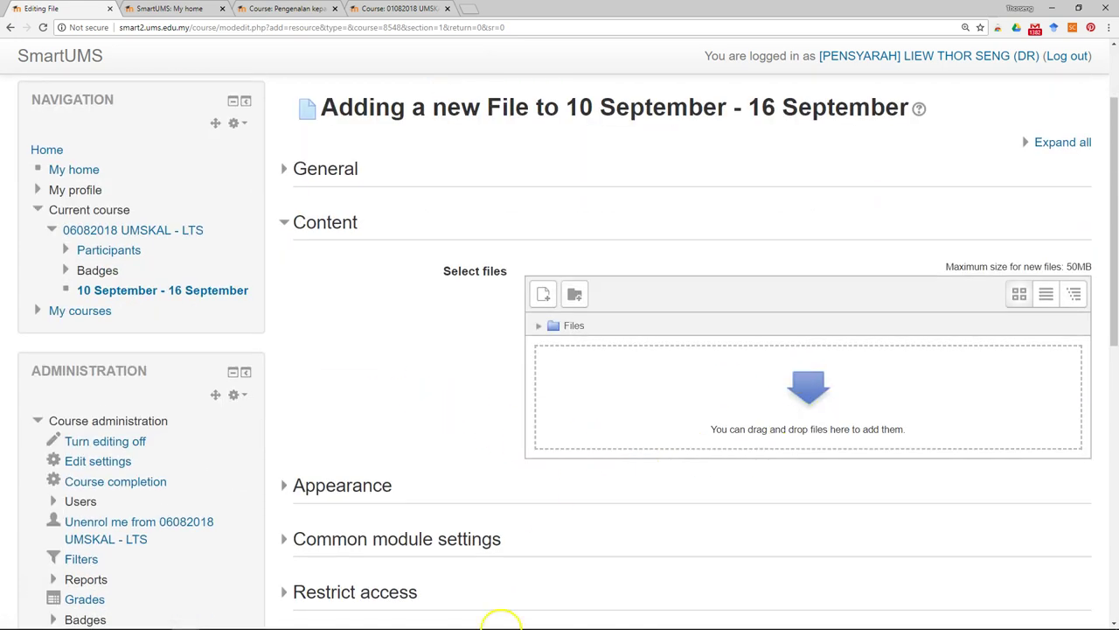
mouse_move(300, 619)
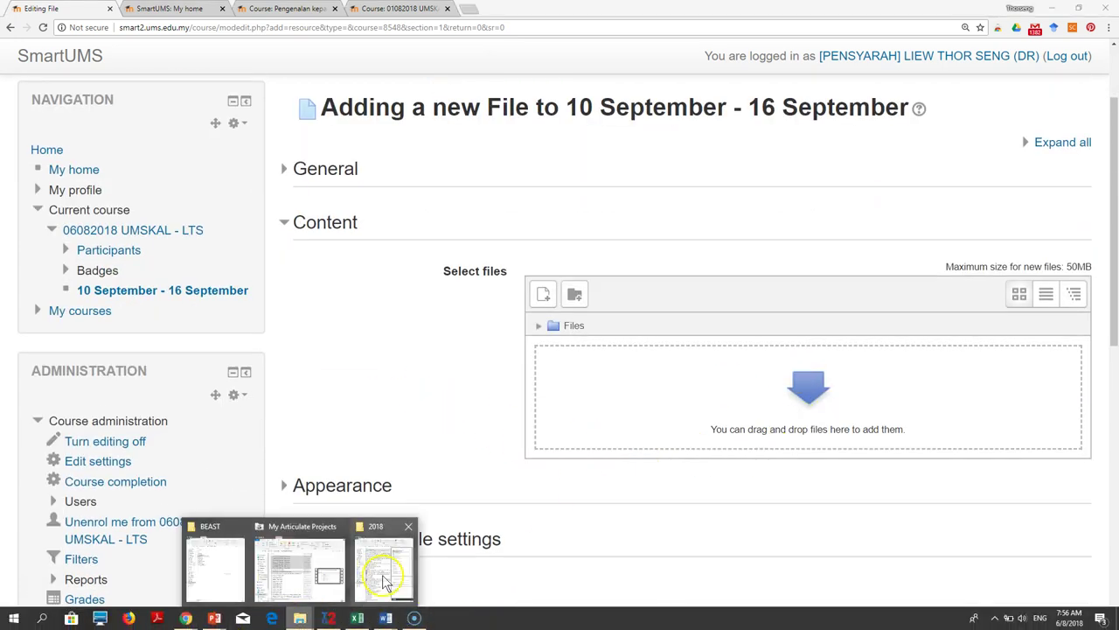
left_click(384, 573)
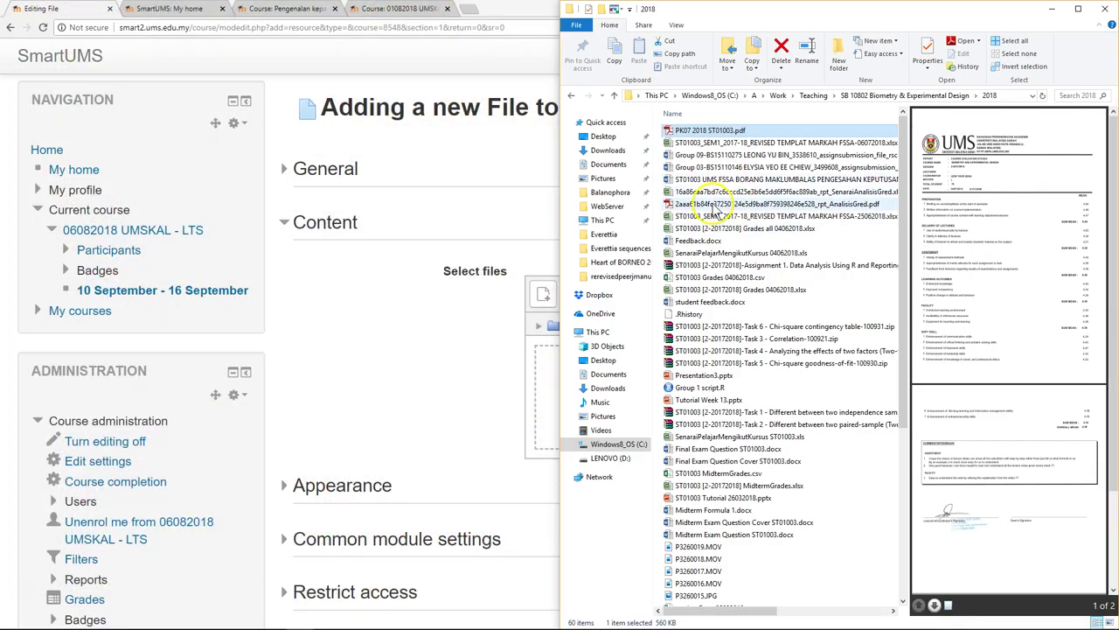
left_click_drag(713, 406, 544, 400)
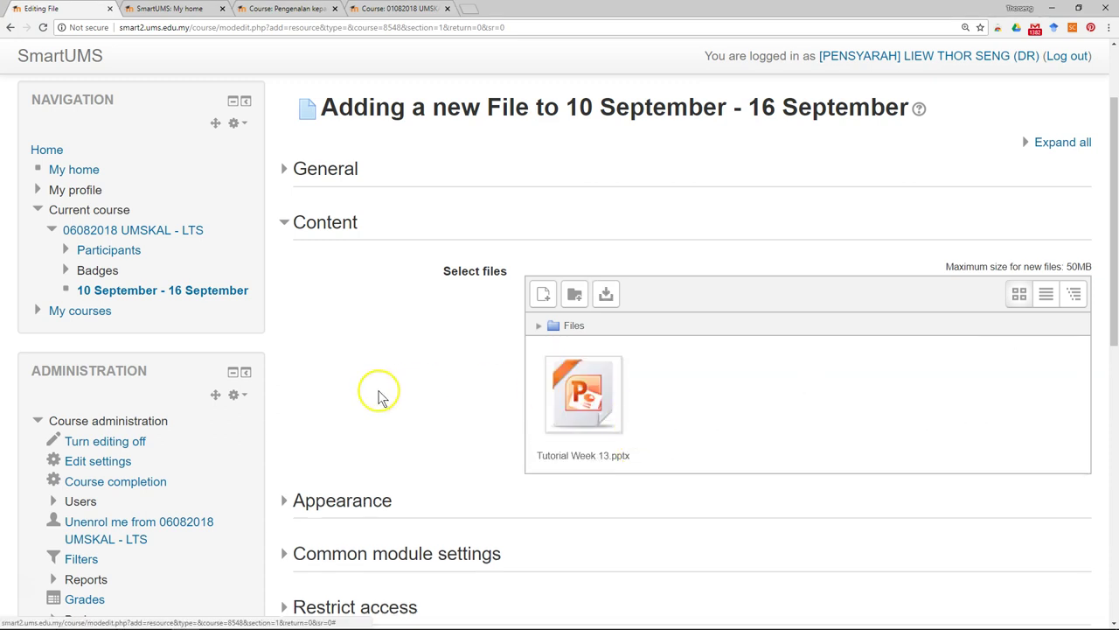
Step: Set the file's completion tracking to "Show activity as complete when conditions are met" and check the help on that setting
scroll(375, 392, "down", 2)
left_click(287, 105)
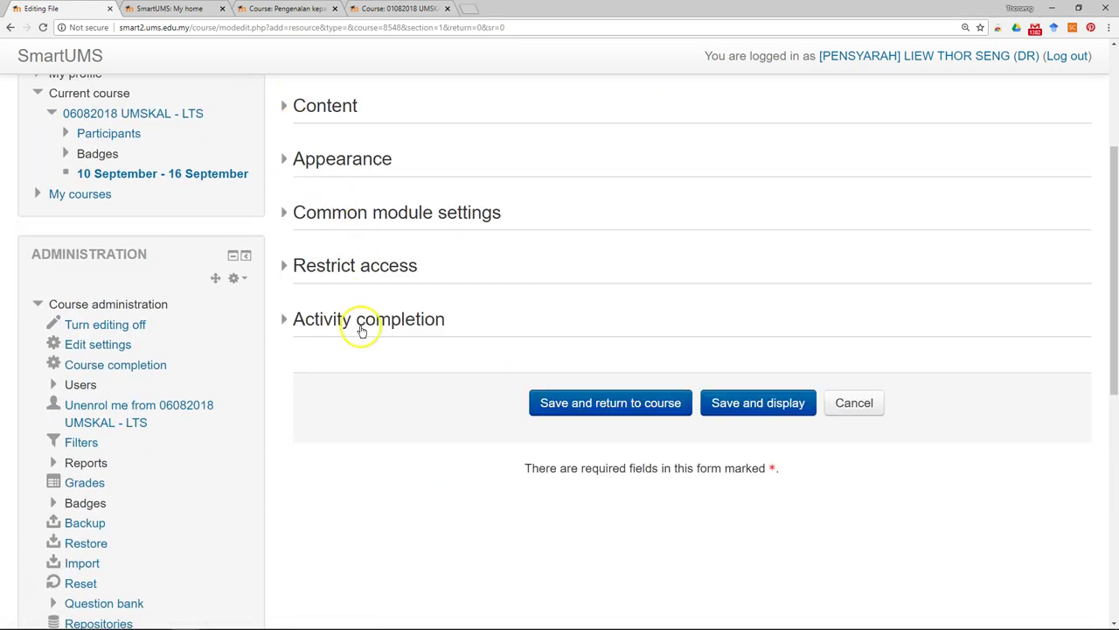
left_click(291, 325)
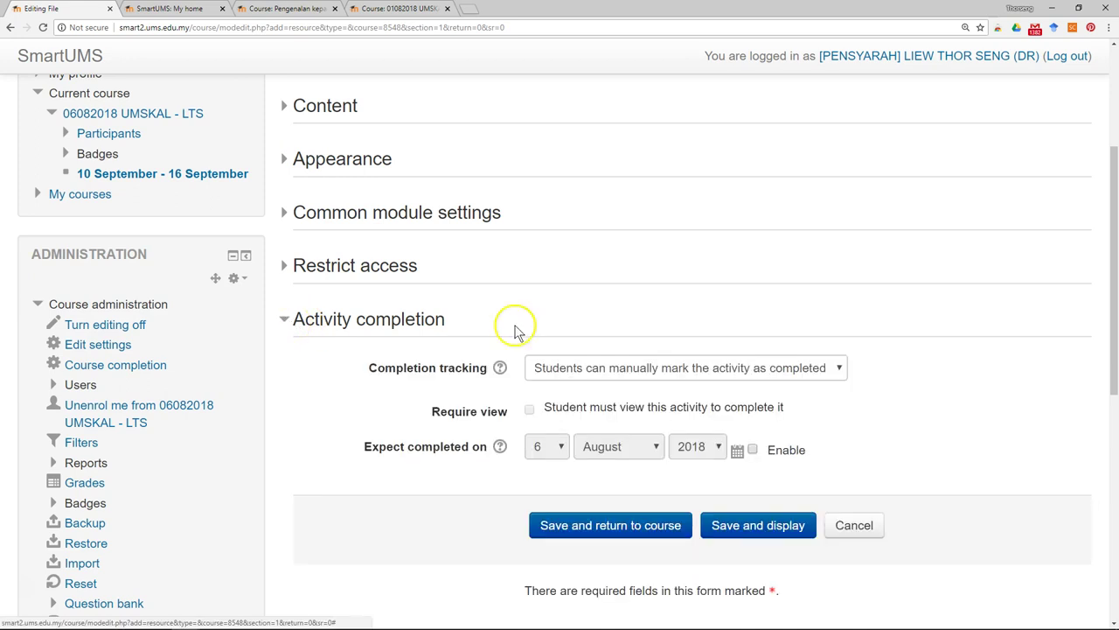
left_click(670, 367)
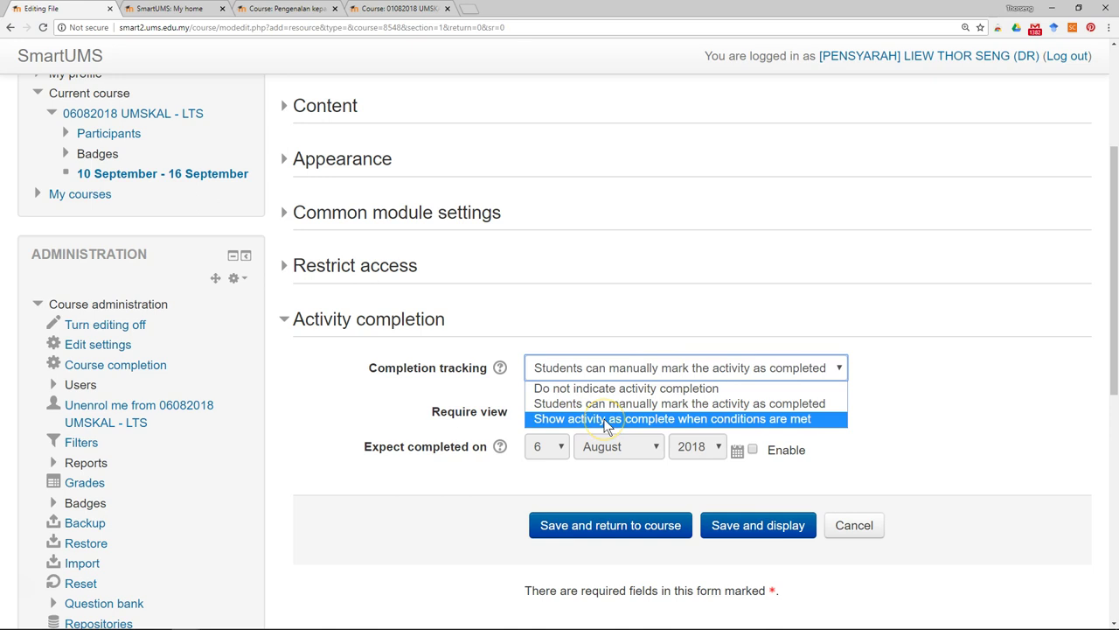
left_click(721, 418)
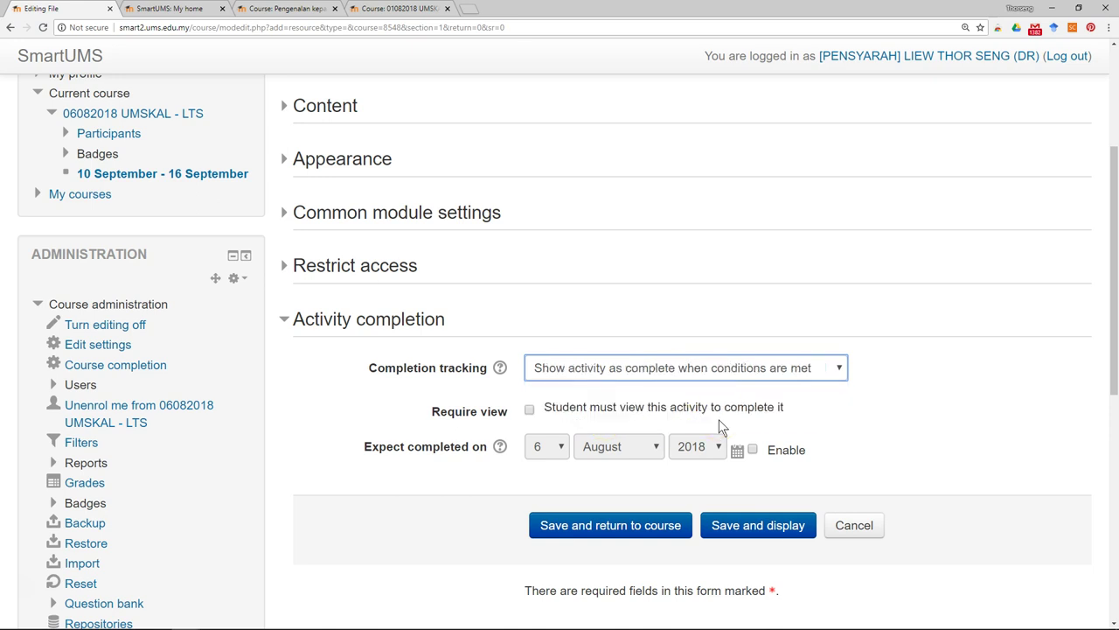
left_click(581, 368)
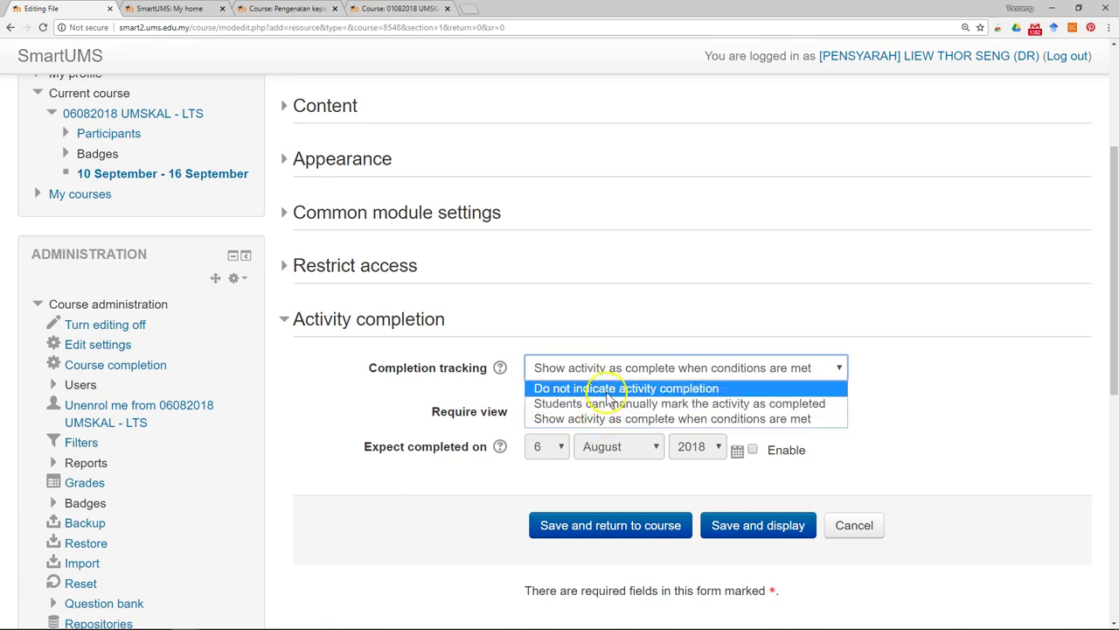
left_click(603, 419)
left_click(499, 368)
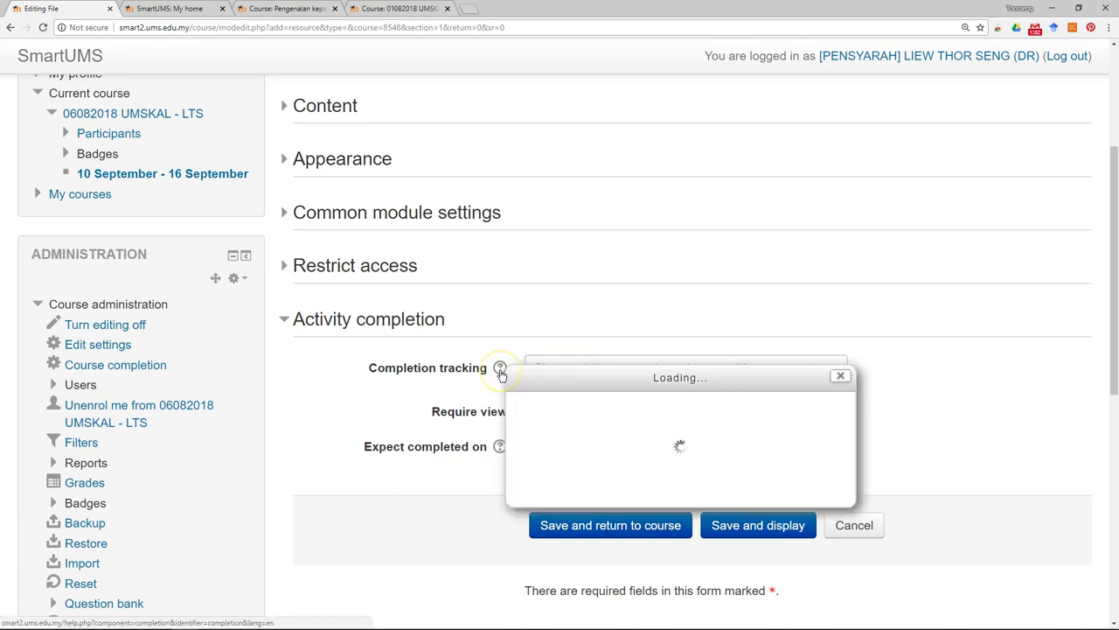
left_click(840, 375)
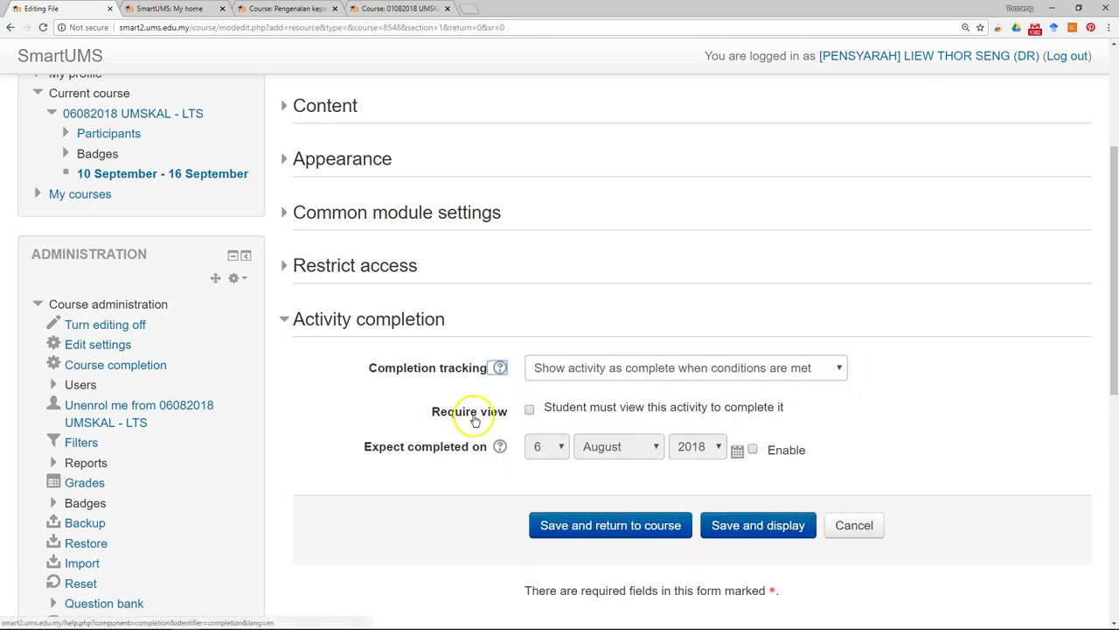
Step: Require students to view the file to complete it, and save the resource, returning to the course
left_click(592, 374)
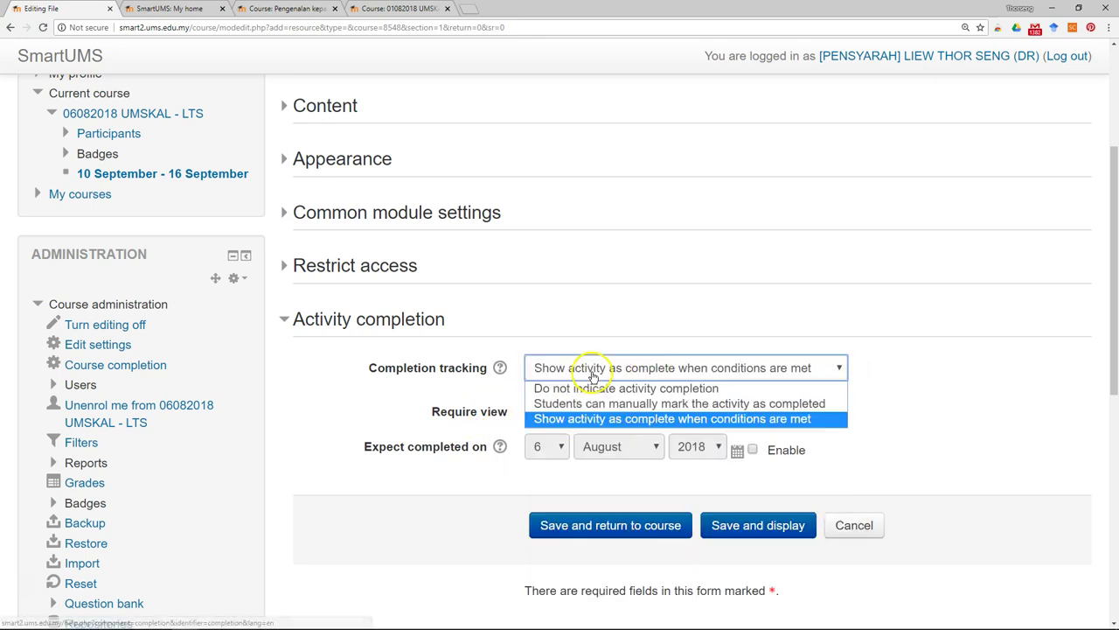
left_click(589, 418)
left_click(529, 411)
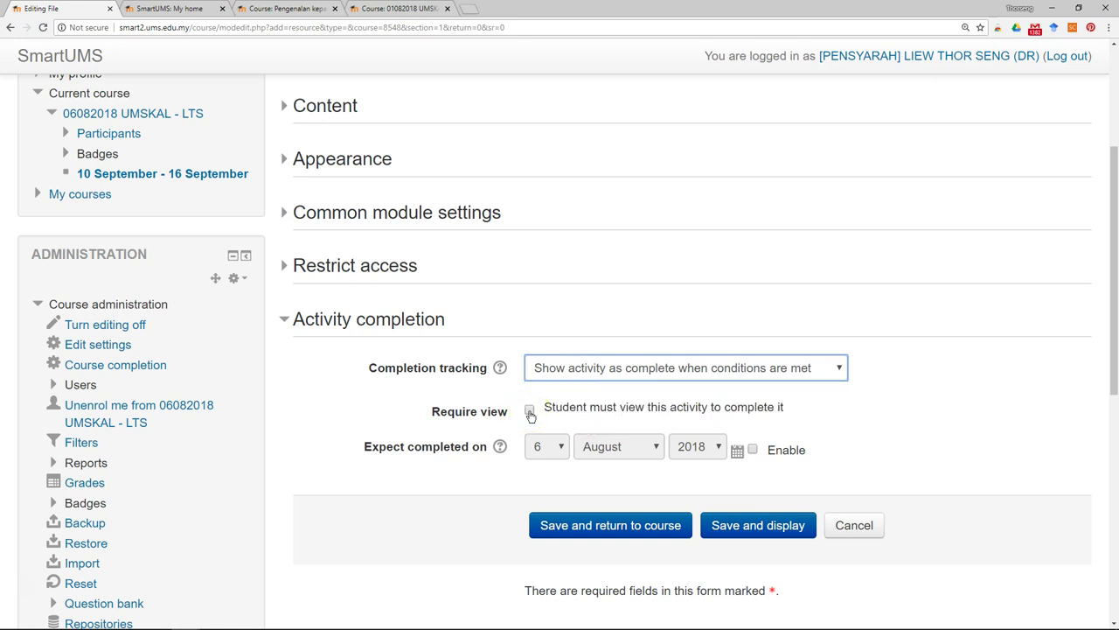
left_click(618, 533)
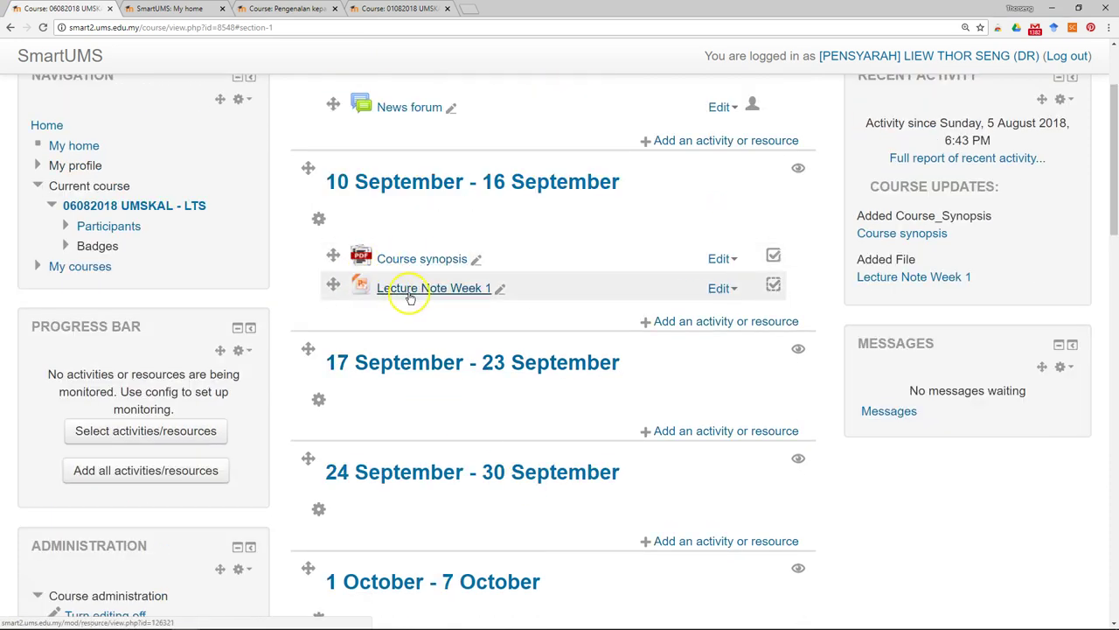
Step: Add a Folder resource to the 10 September - 16 September section
left_click(719, 323)
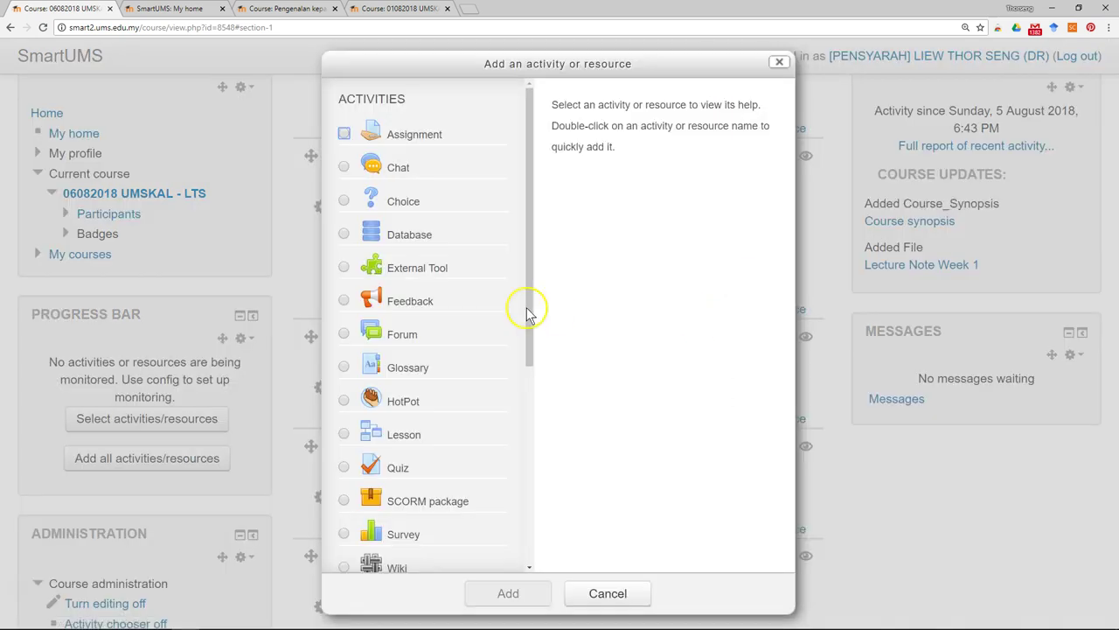
scroll(517, 325, "down", 5)
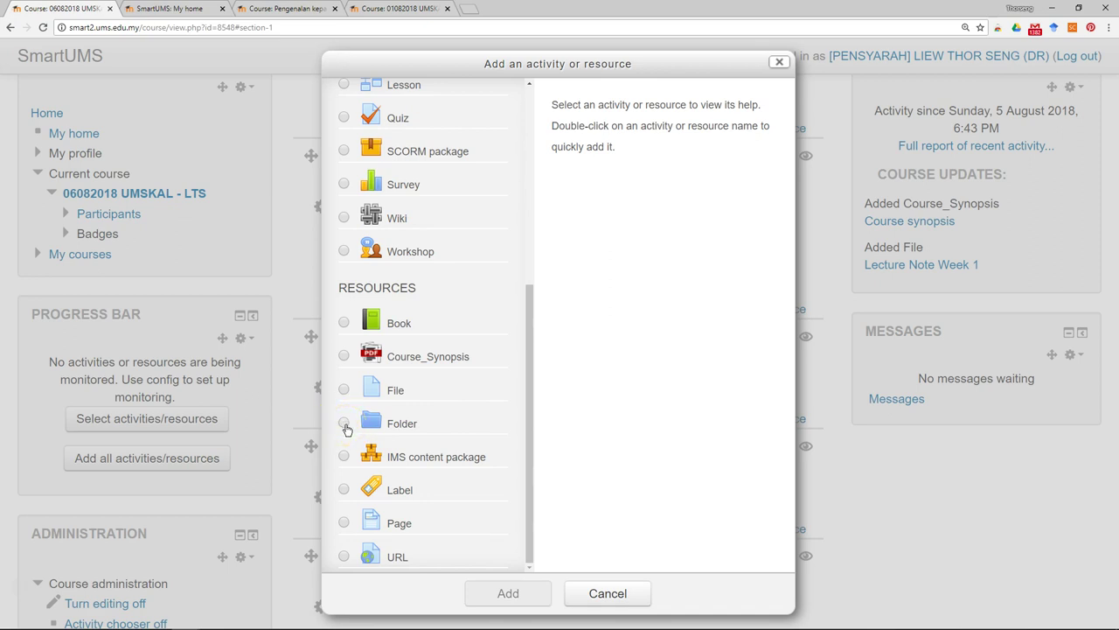
left_click(344, 424)
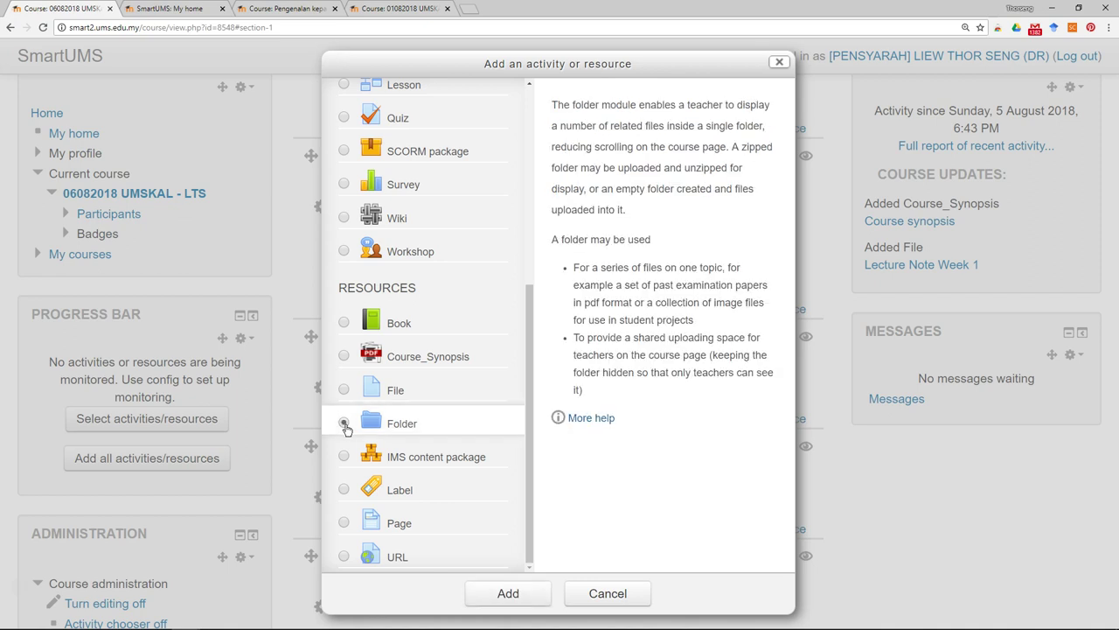
left_click(527, 597)
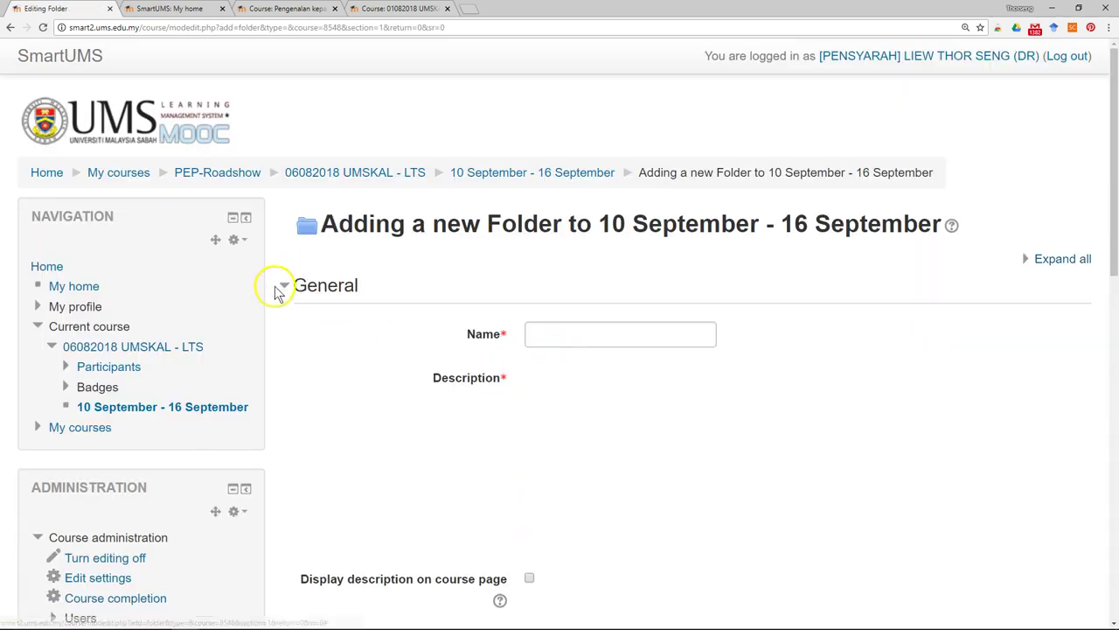
Step: Name the new folder resource "additional reading materials" in its General settings
left_click(283, 285)
left_click(284, 340)
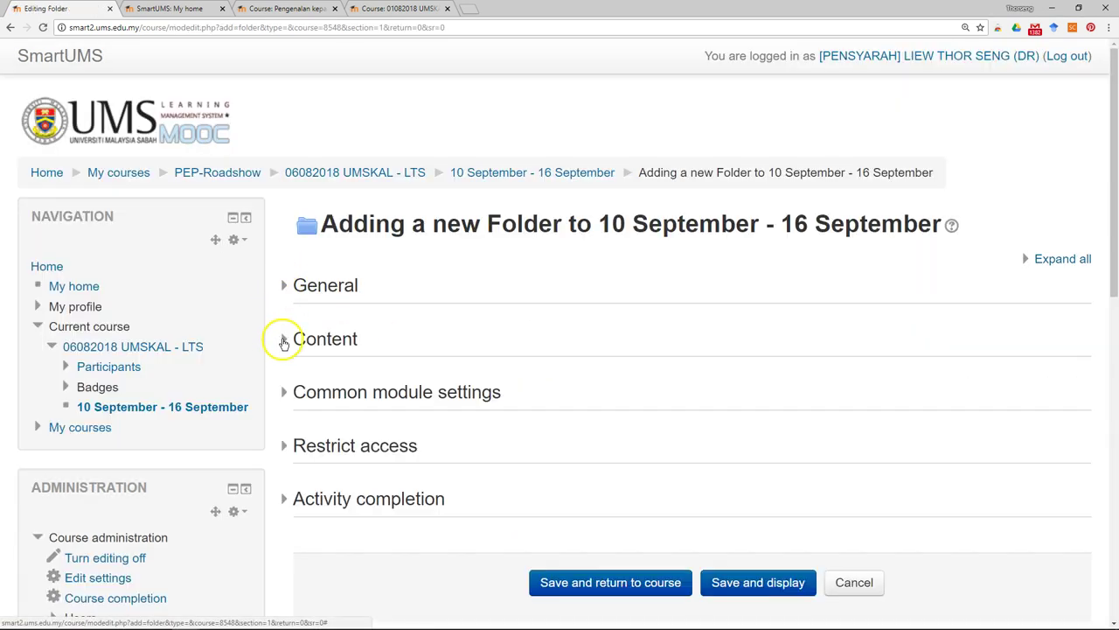
left_click(283, 285)
left_click(560, 337)
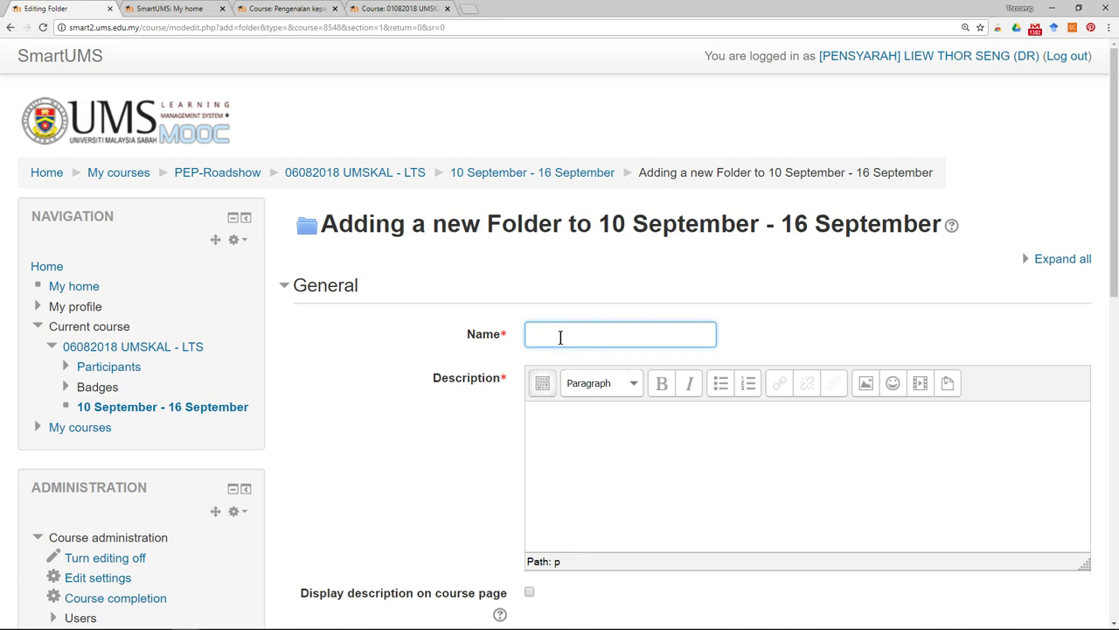
type("addin")
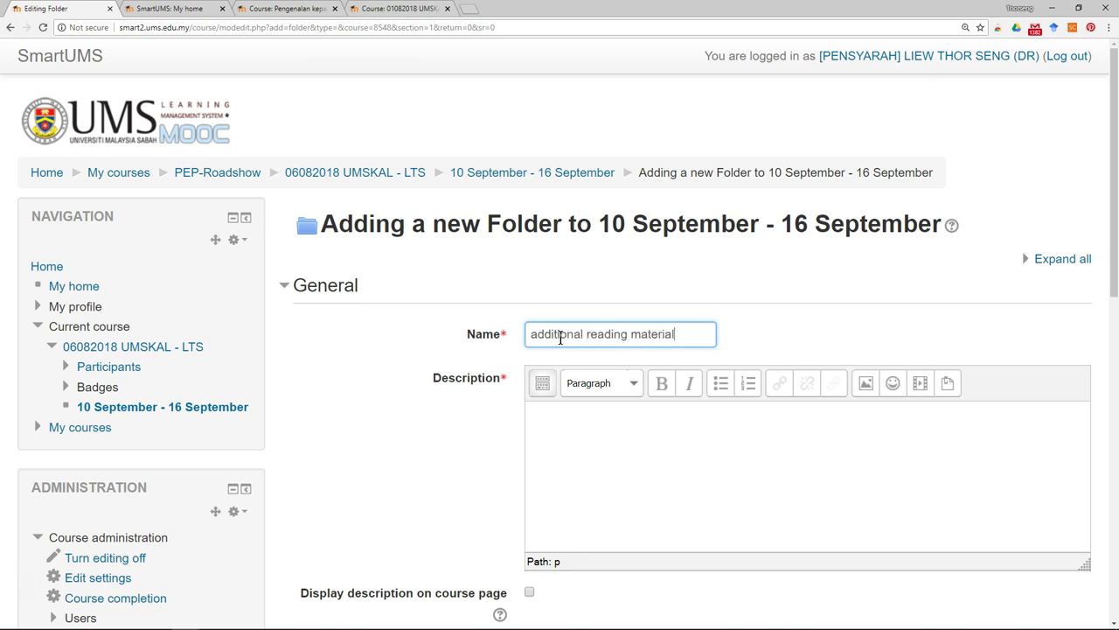
type("tuden")
key("BackSpace")
key("BackSpace")
key("BackSpace")
key("BackSpace")
key("BackSpace")
key("BackSpace")
Step: Copy the folder's name into its description and collapse the General section
left_click_drag(680, 334, 524, 334)
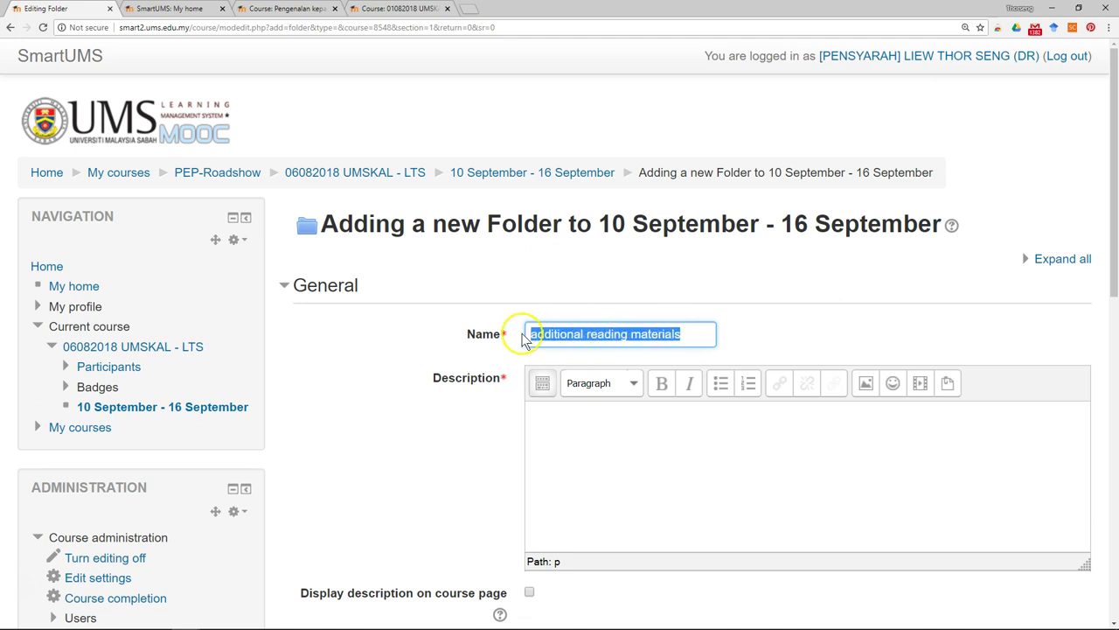
key("ctrl+c")
left_click(605, 468)
key("ctrl+v")
left_click(294, 284)
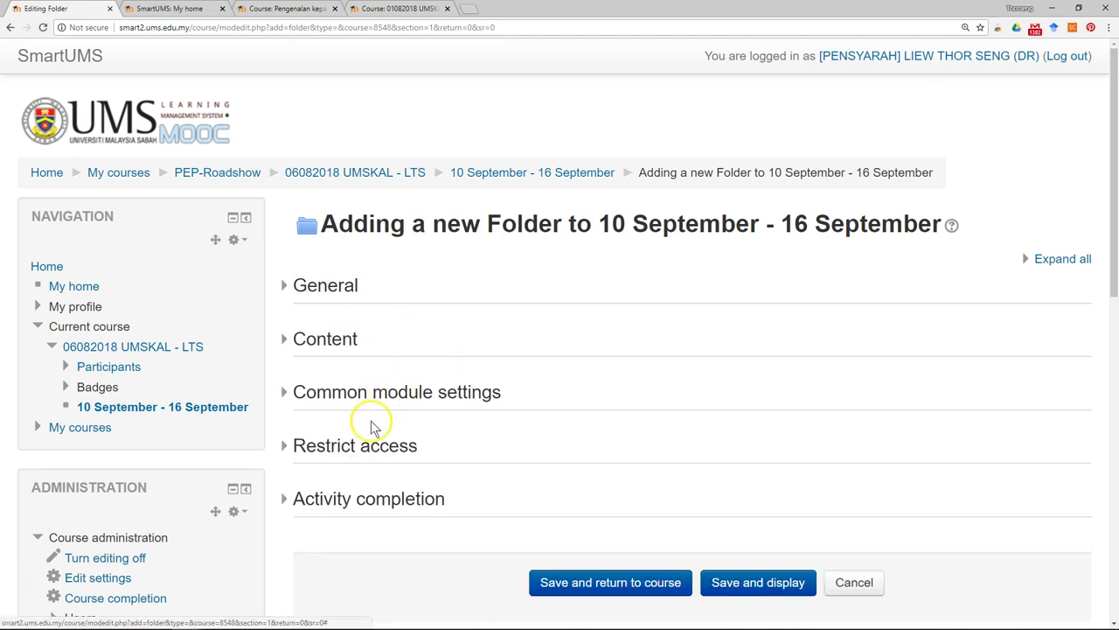
Step: Upload Feedback.docx and student feedback.docx from the 2018 folder into the new folder resource's Content files and collapse that section
left_click(287, 342)
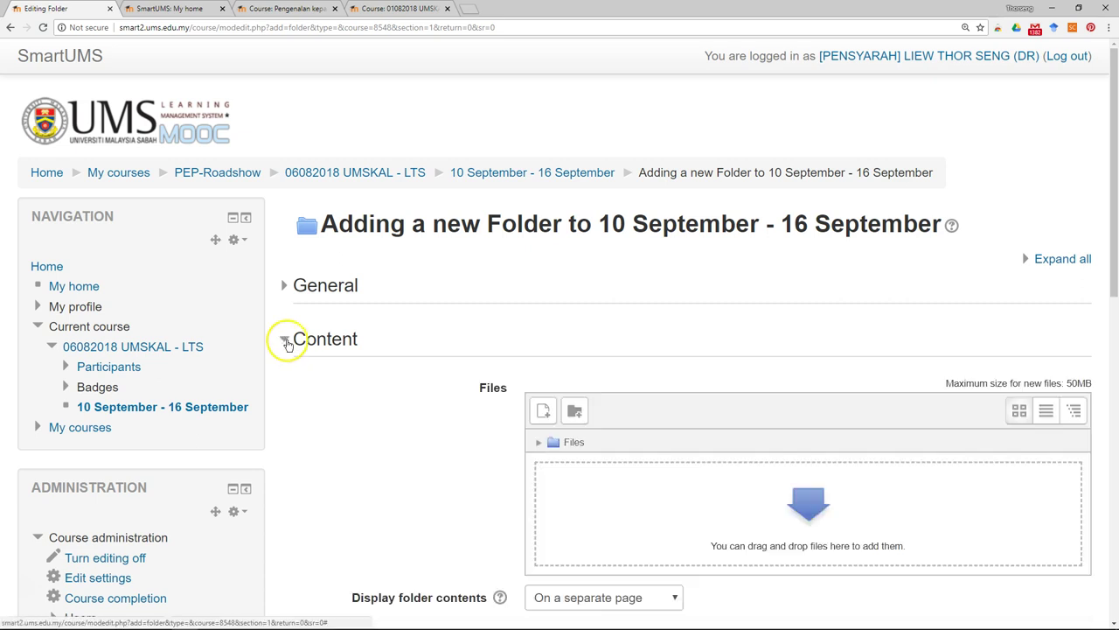
scroll(699, 498, "down", 1)
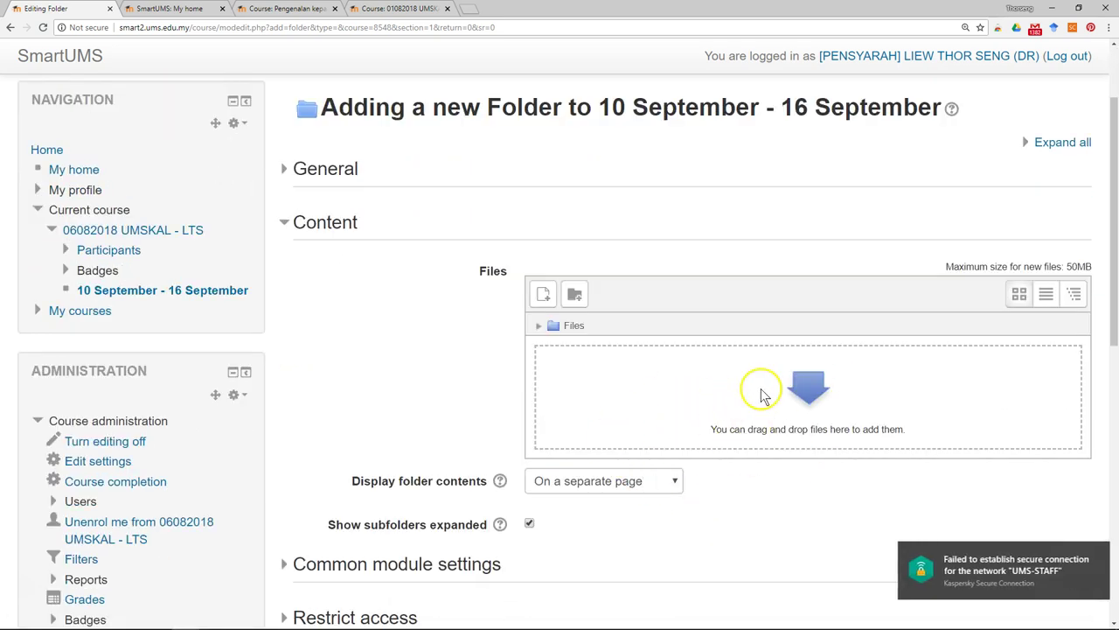
left_click(947, 557)
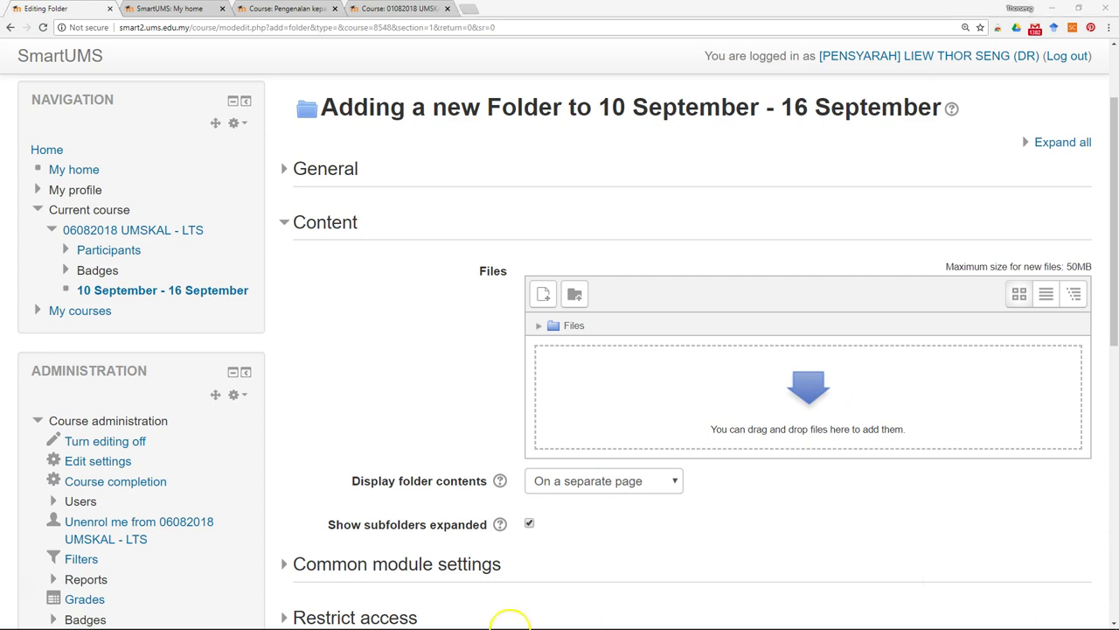
mouse_move(308, 617)
left_click(380, 571)
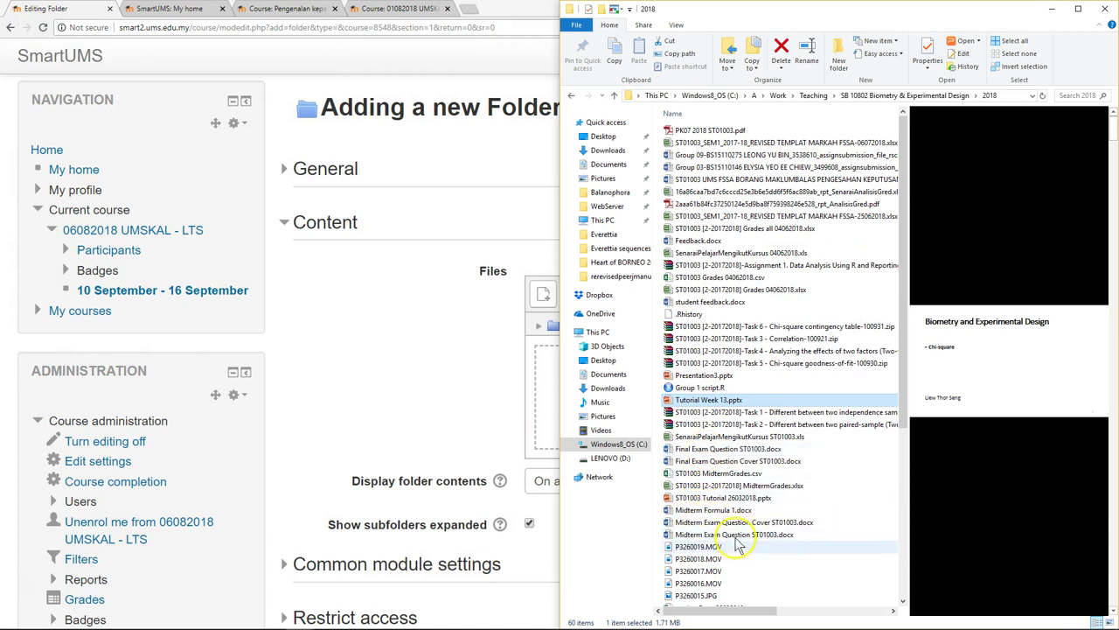
left_click(719, 240)
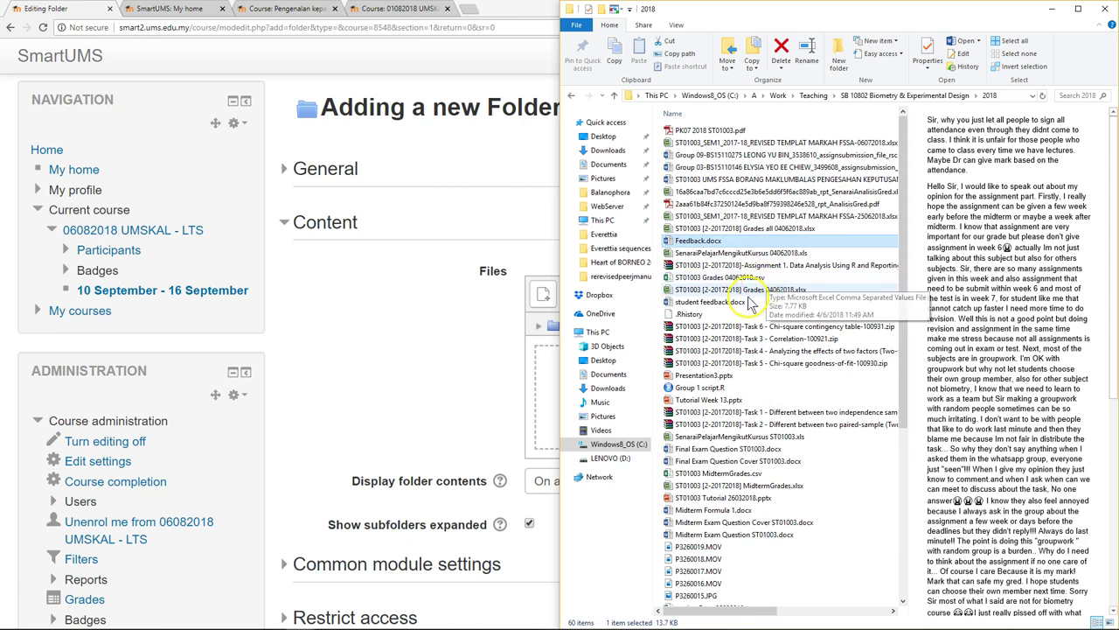
left_click(740, 305, "ctrl")
left_click_drag(739, 308, 545, 406)
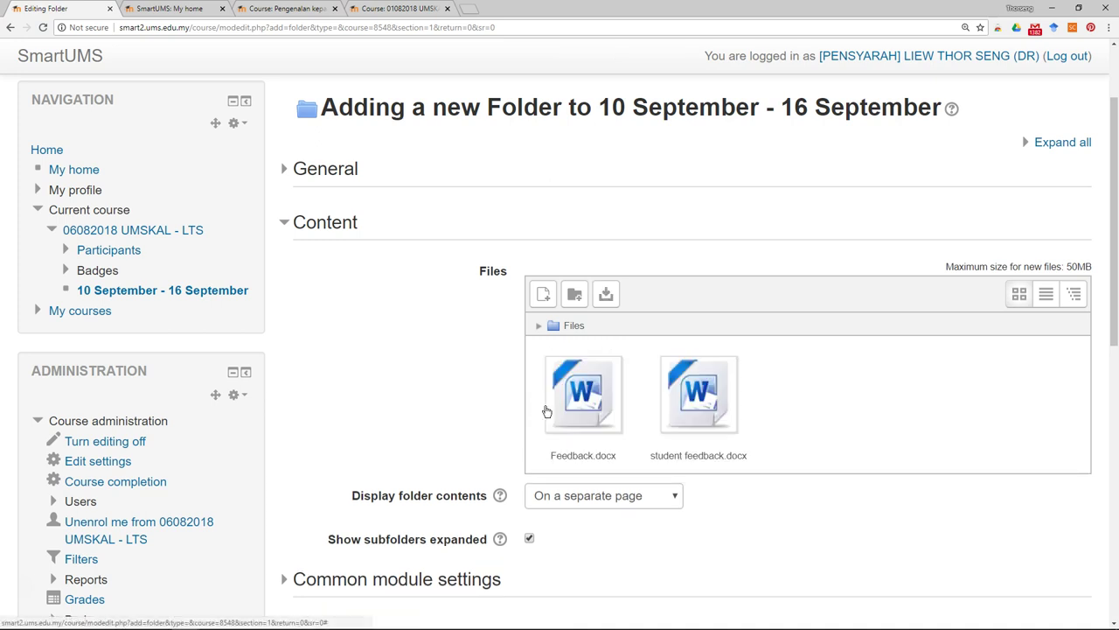
left_click(285, 225)
Step: Show the folder as complete when conditions are met, require students to view it, and save, returning to the course
left_click(286, 385)
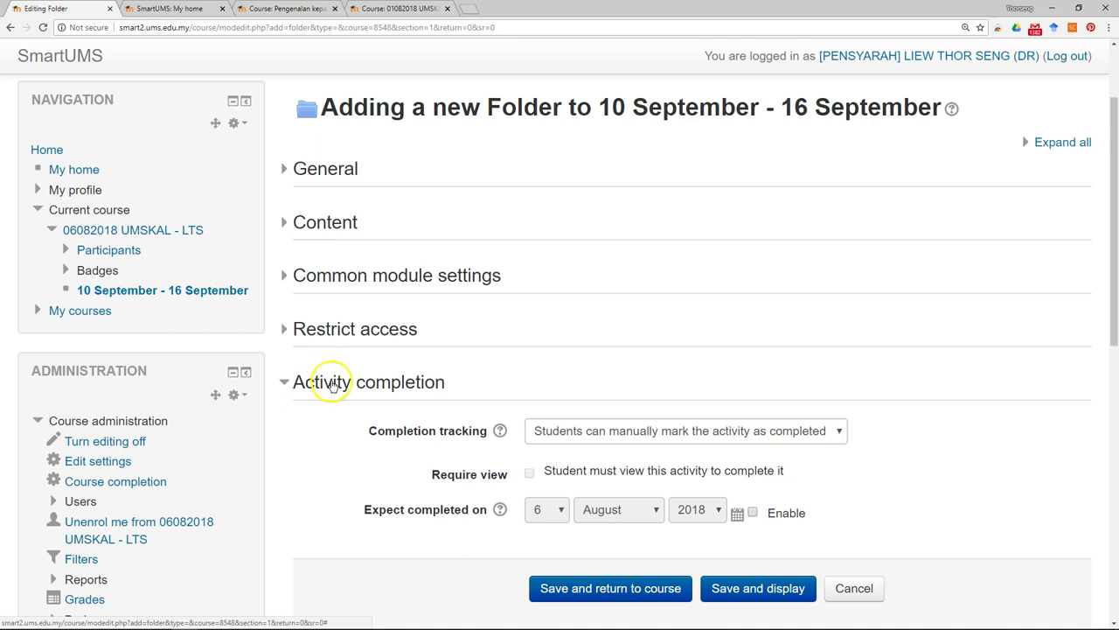
scroll(693, 329, "down", 1)
left_click(692, 326)
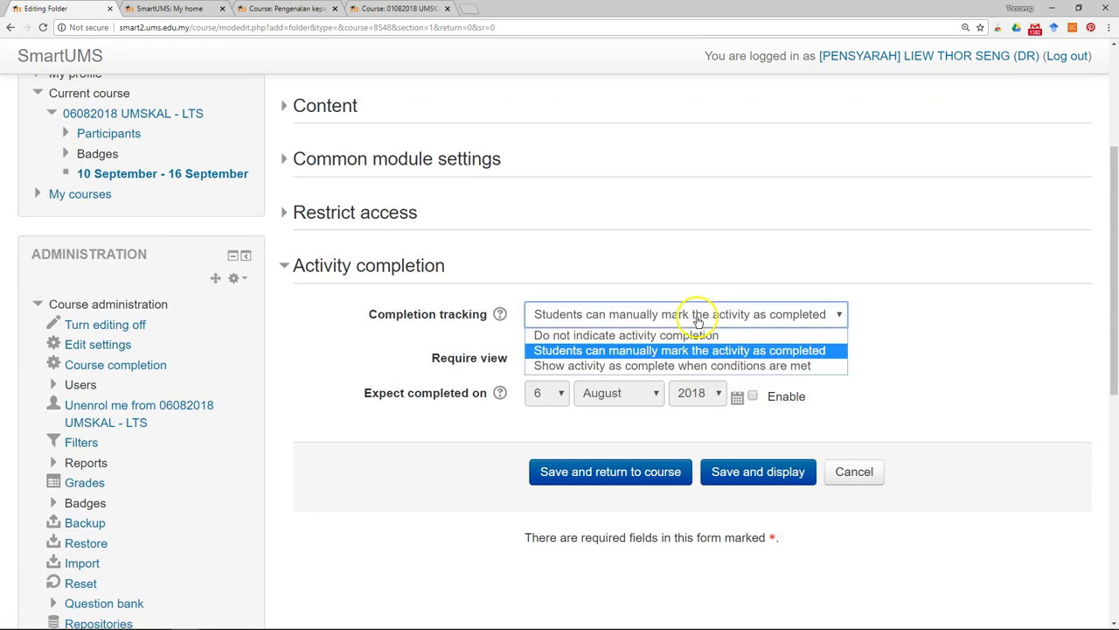
left_click(678, 368)
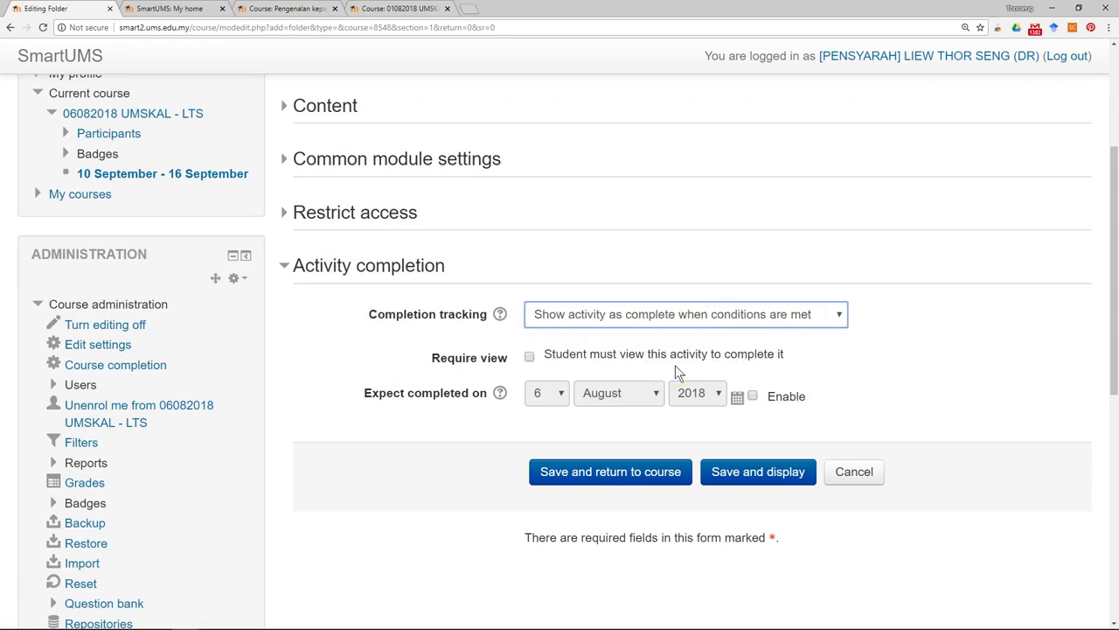
left_click(529, 356)
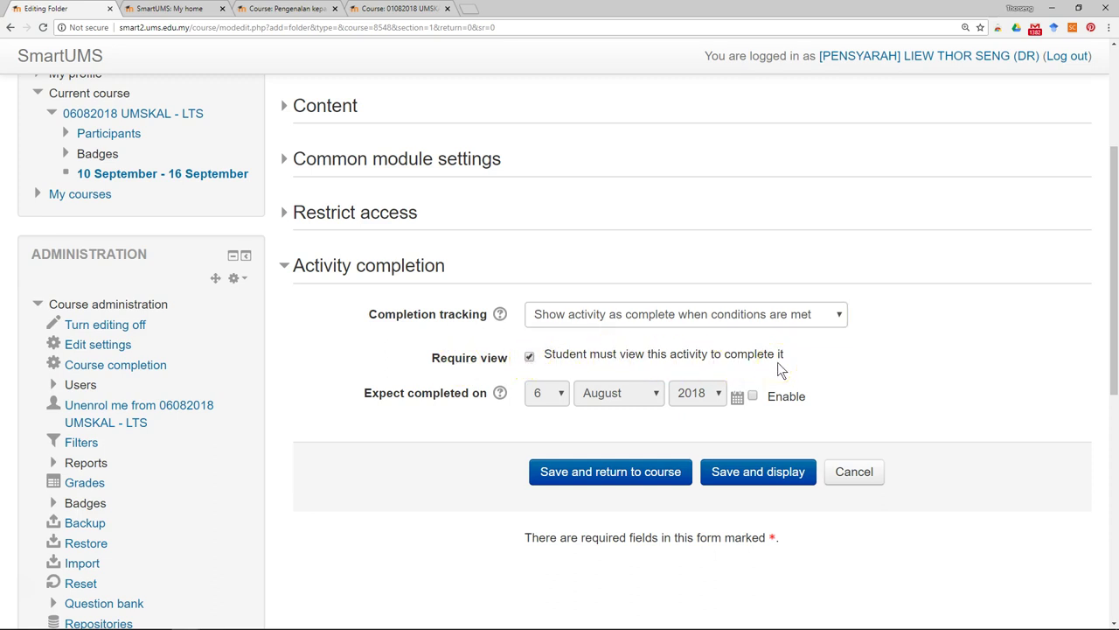
left_click(644, 473)
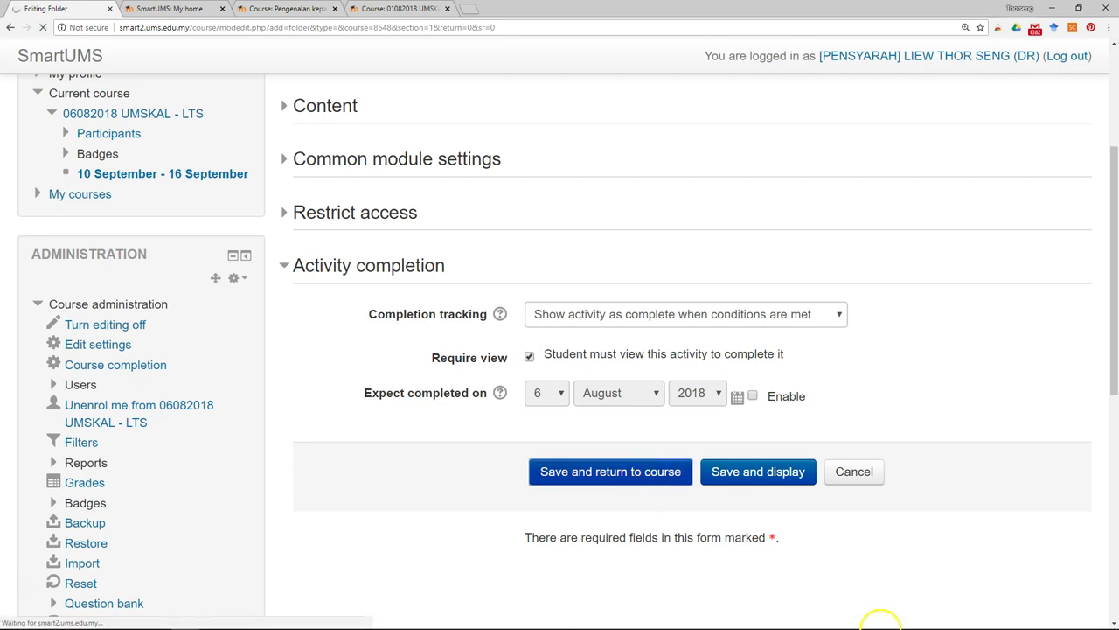
mouse_move(869, 623)
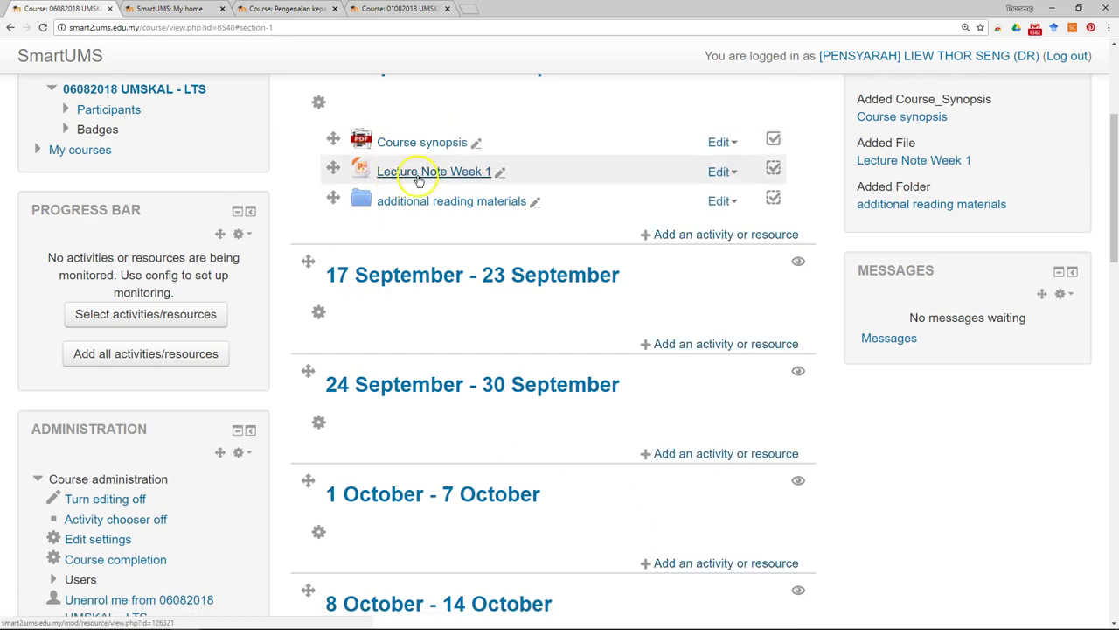
Step: Add a URL resource to the 10 September - 16 September section
left_click(705, 235)
scroll(468, 262, "down", 4)
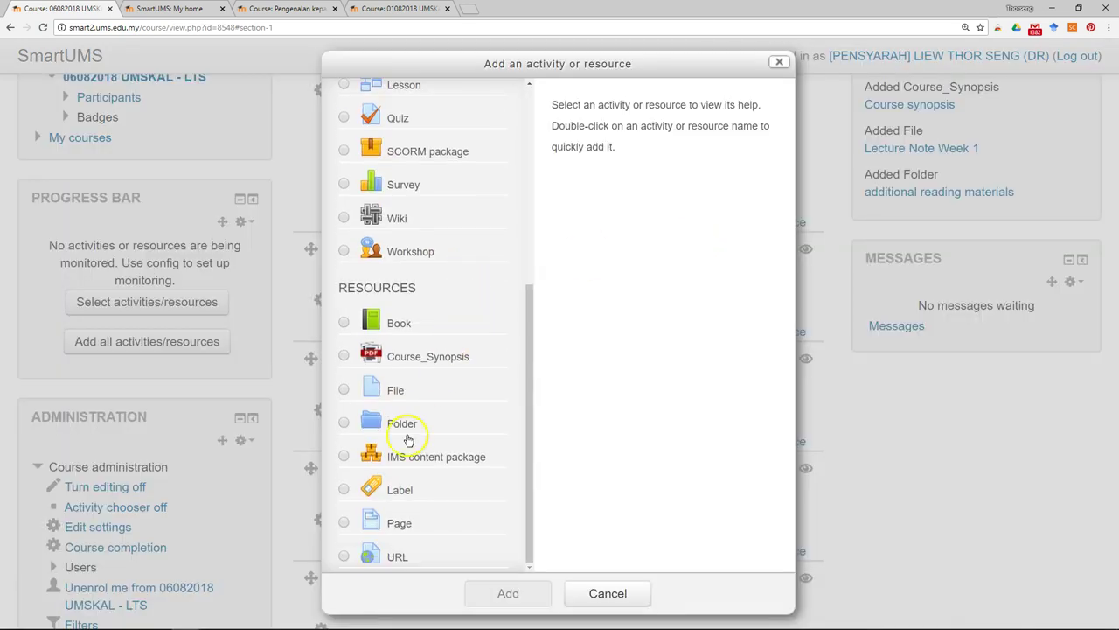
left_click(346, 556)
left_click(522, 595)
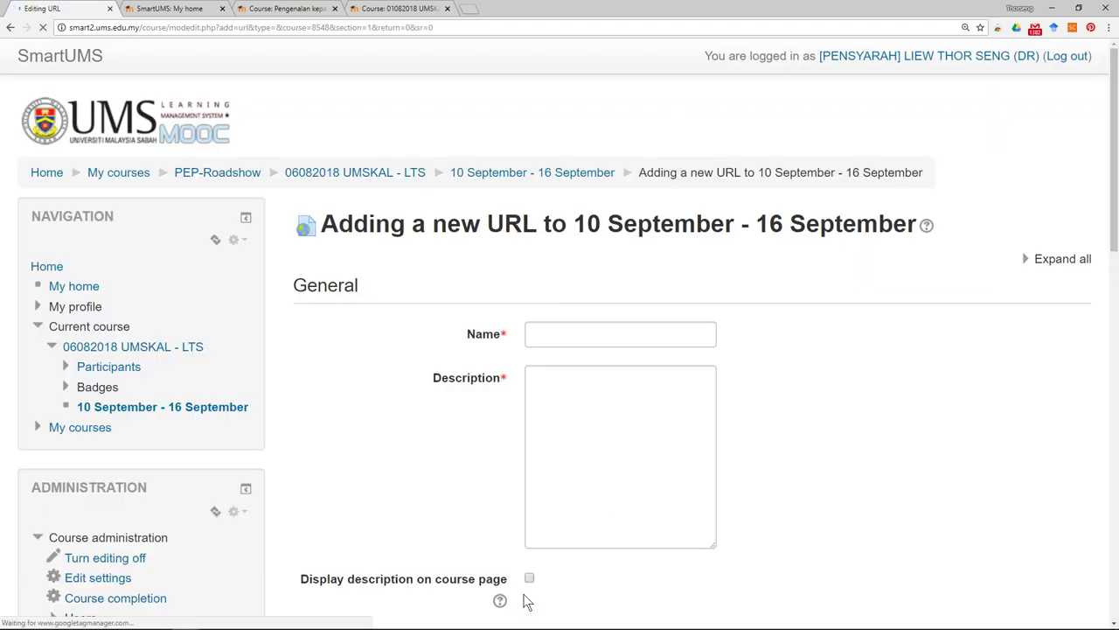
Step: Name the new URL resource "facabook group" in its General settings
left_click(297, 282)
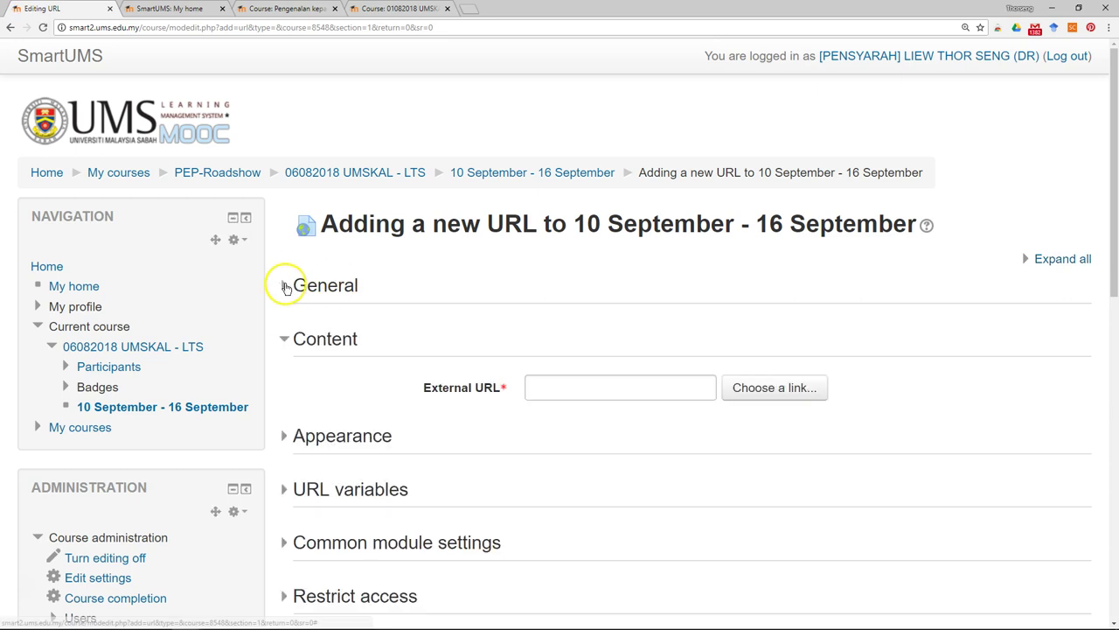
left_click(282, 337)
left_click(283, 288)
left_click(552, 334)
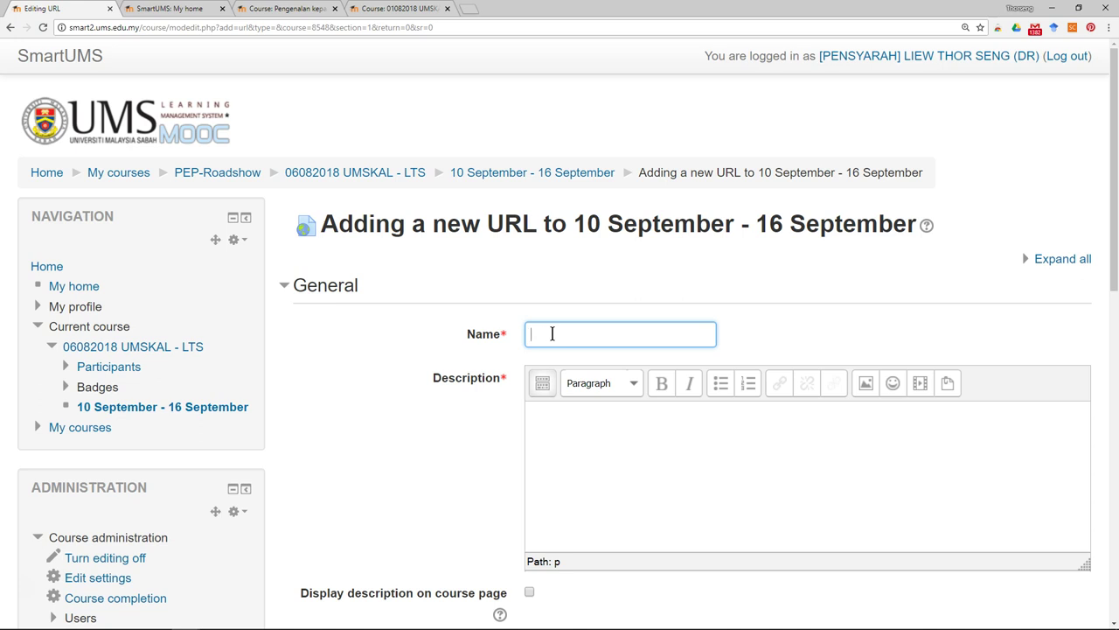
type("facabook group di")
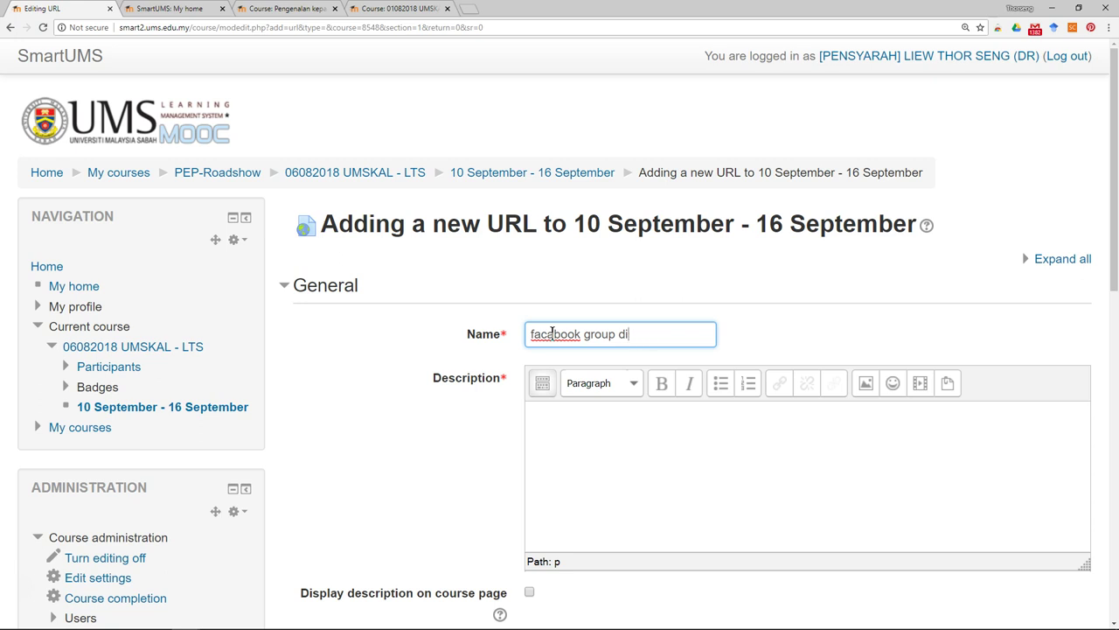
Step: Copy the URL resource's name into its description
left_click_drag(645, 336, 492, 342)
key("ctrl+c")
left_click(591, 437)
key("ctrl+v")
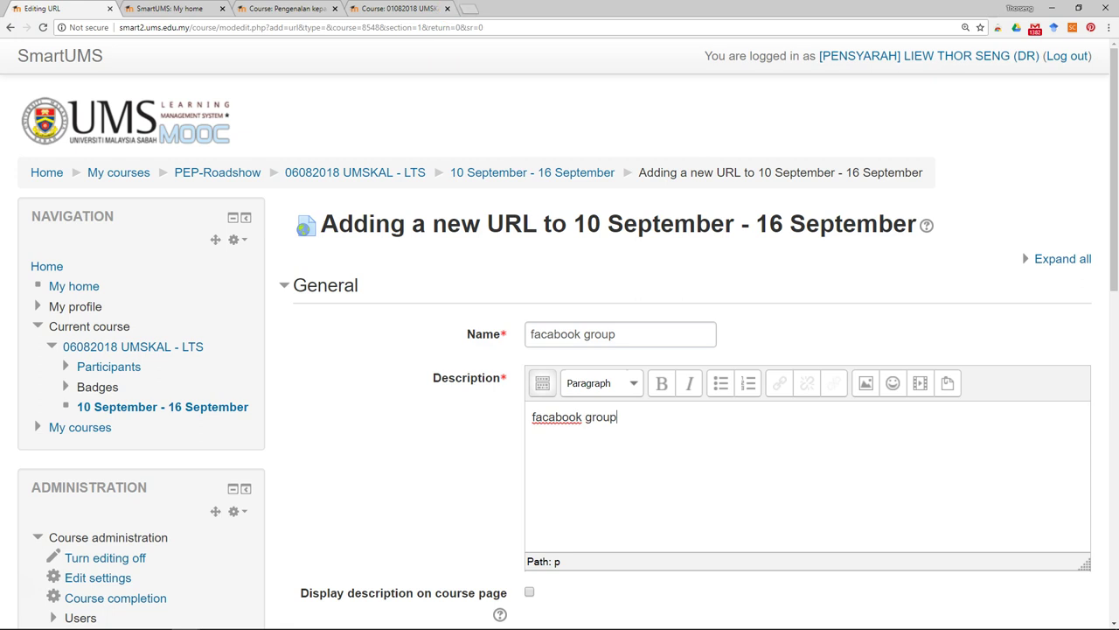
Step: Open Facebook in a new browser tab and search it for "e learning ums"
left_click(472, 10)
type("f")
key("Return")
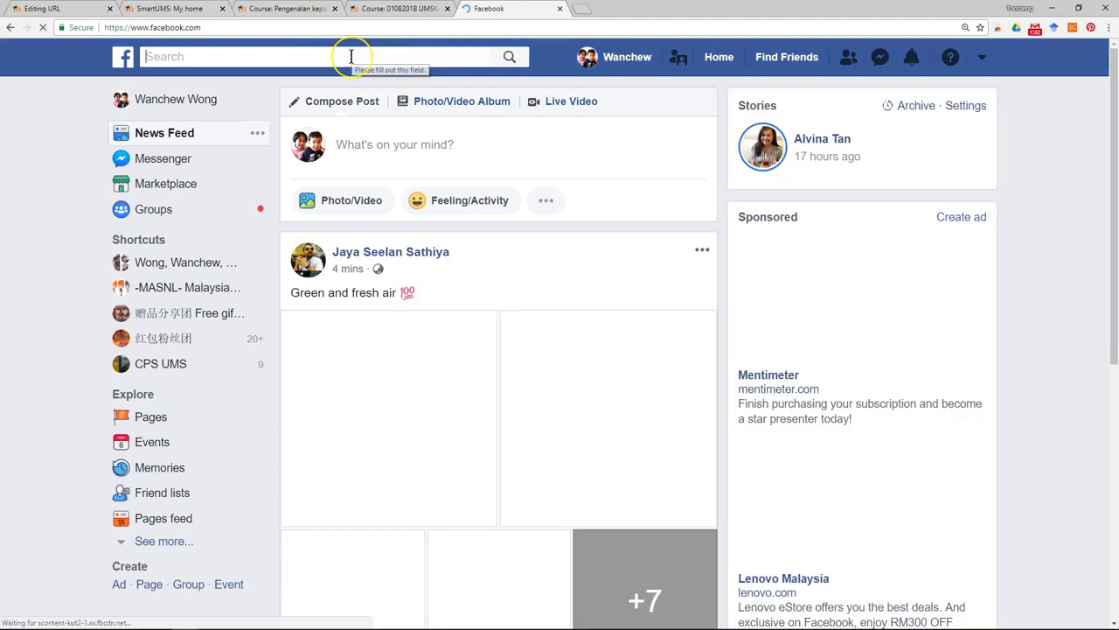
left_click(350, 57)
type("e learning ums")
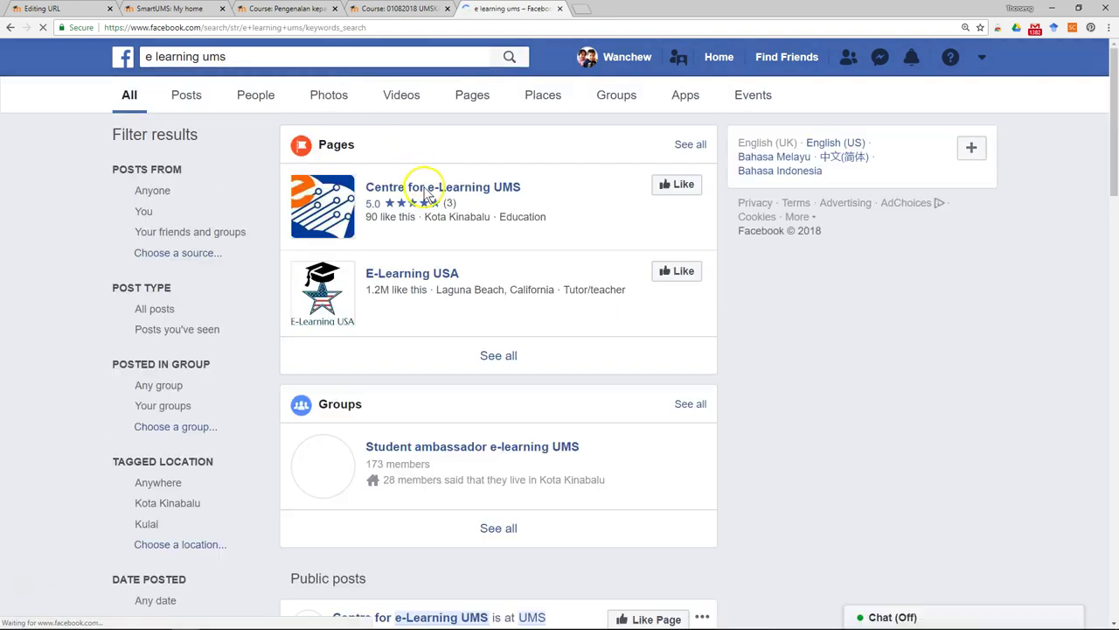
Step: Copy the web address of the Centre for e-Learning UMS page and return to the URL resource form in SmartUMS
left_click(424, 189)
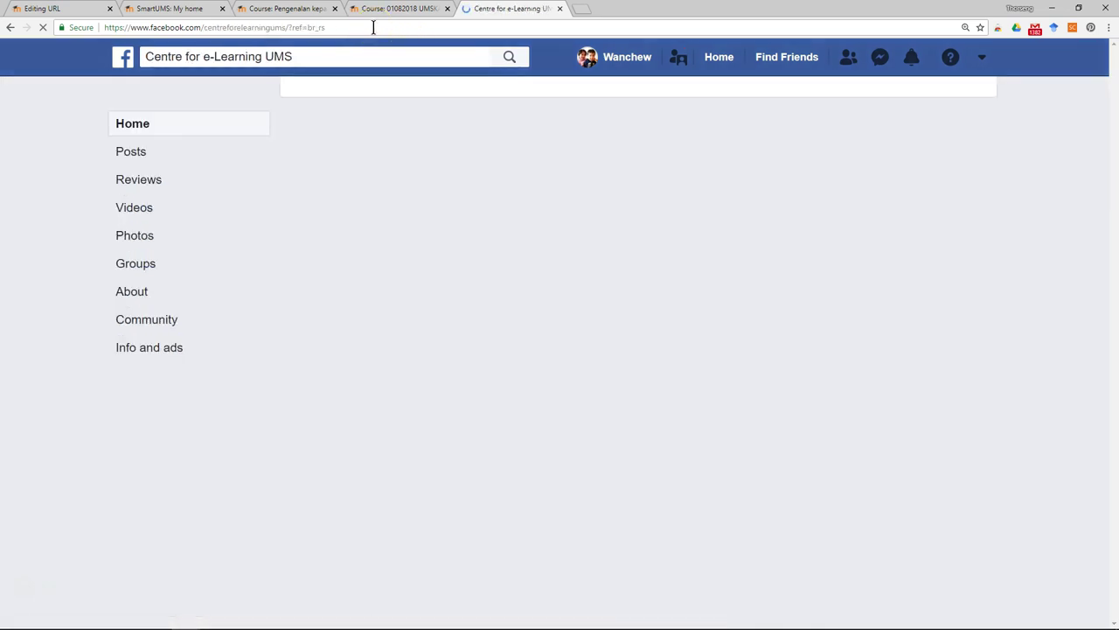
left_click(373, 27)
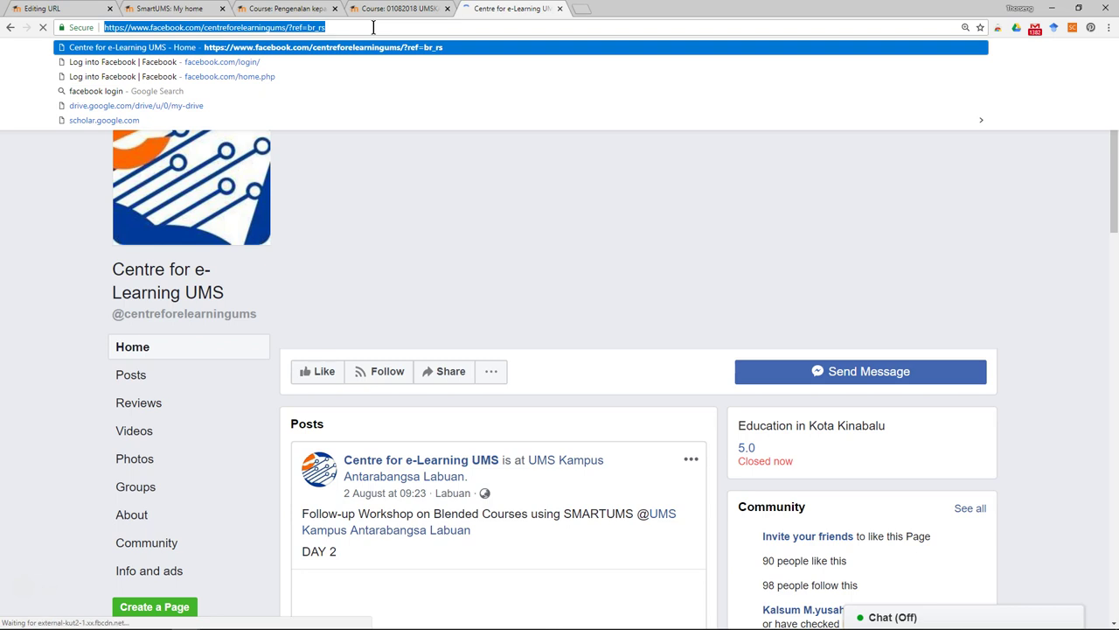
left_click(386, 8)
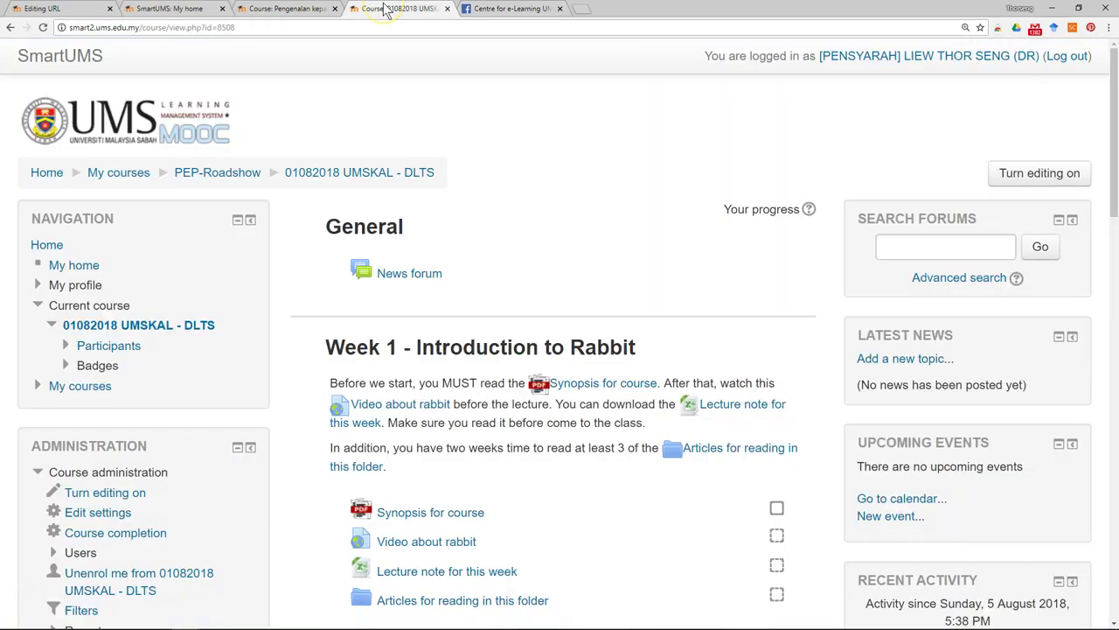
key("ctrl+shift+Tab")
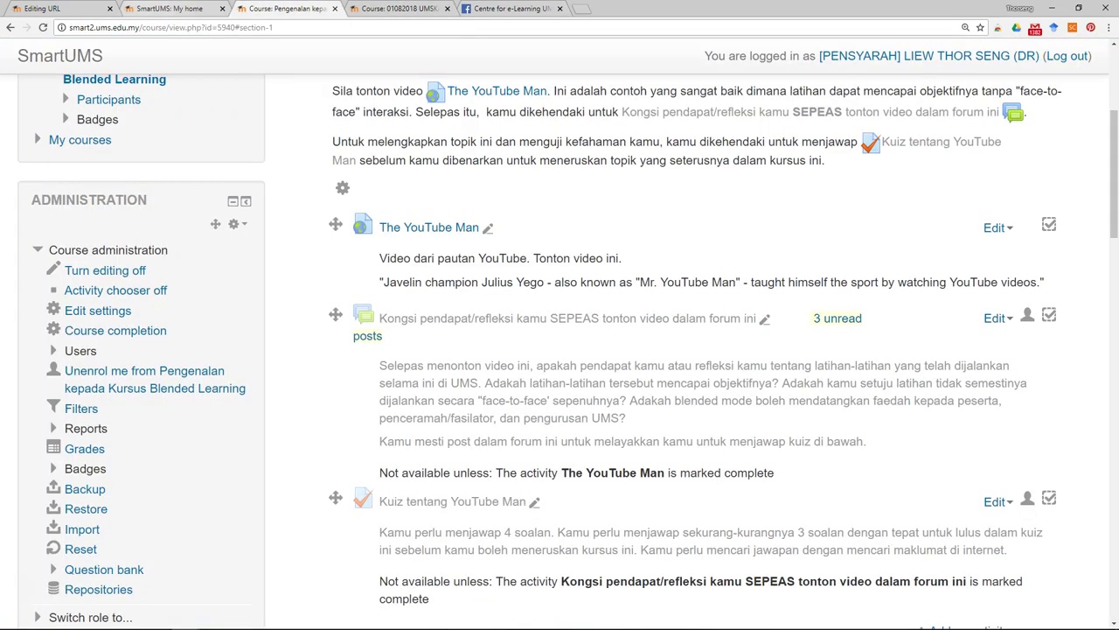
left_click(52, 9)
left_click(283, 286)
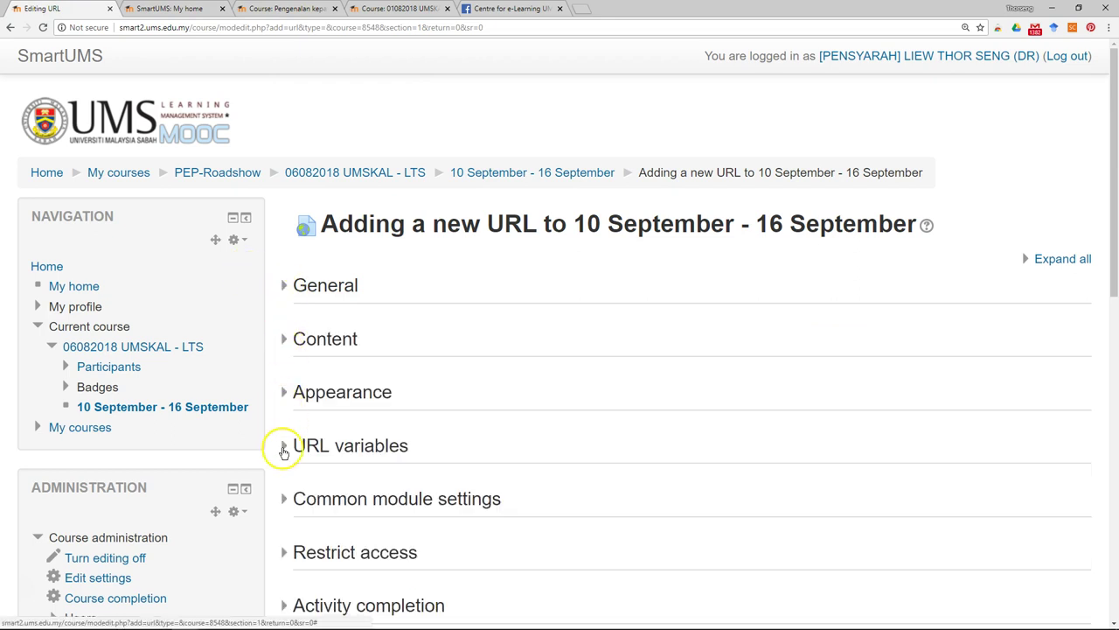
left_click(285, 447)
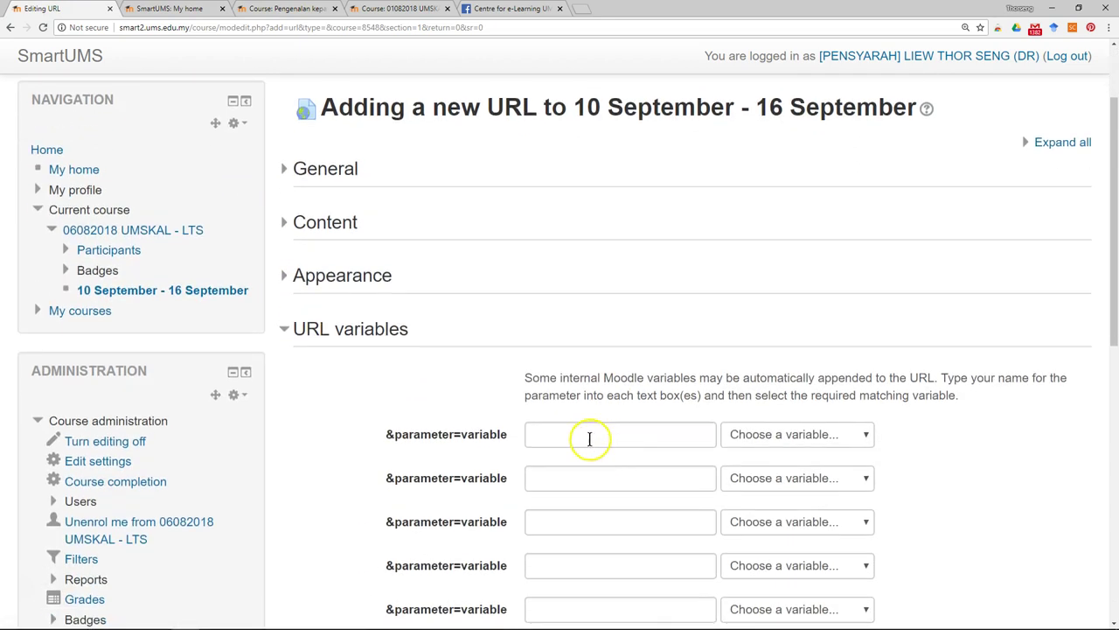
left_click(286, 446)
left_click(287, 339)
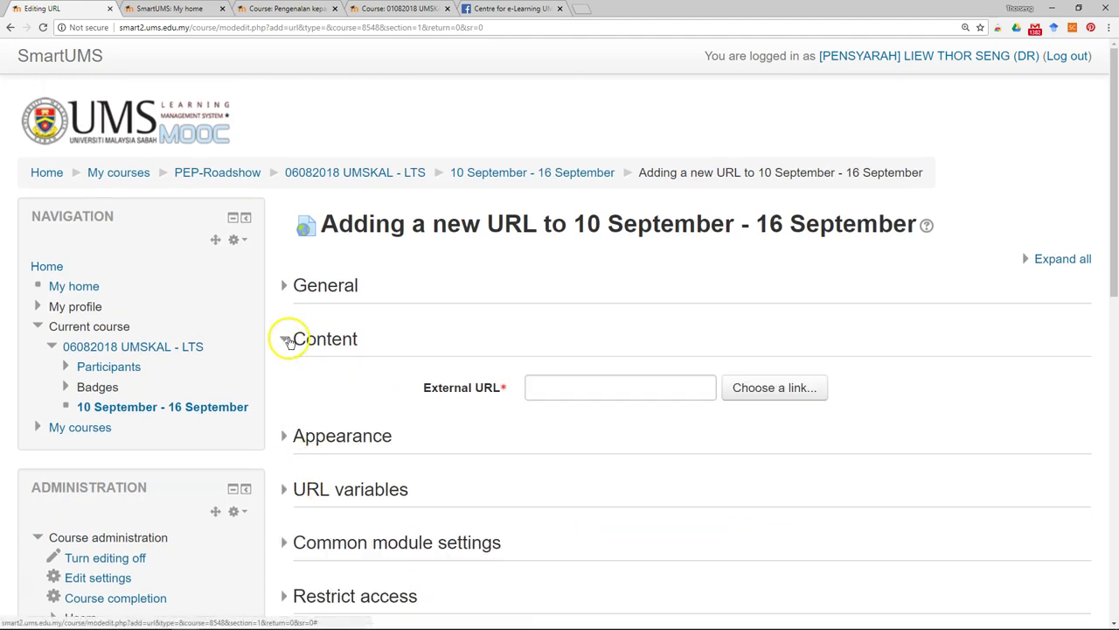
left_click(631, 390)
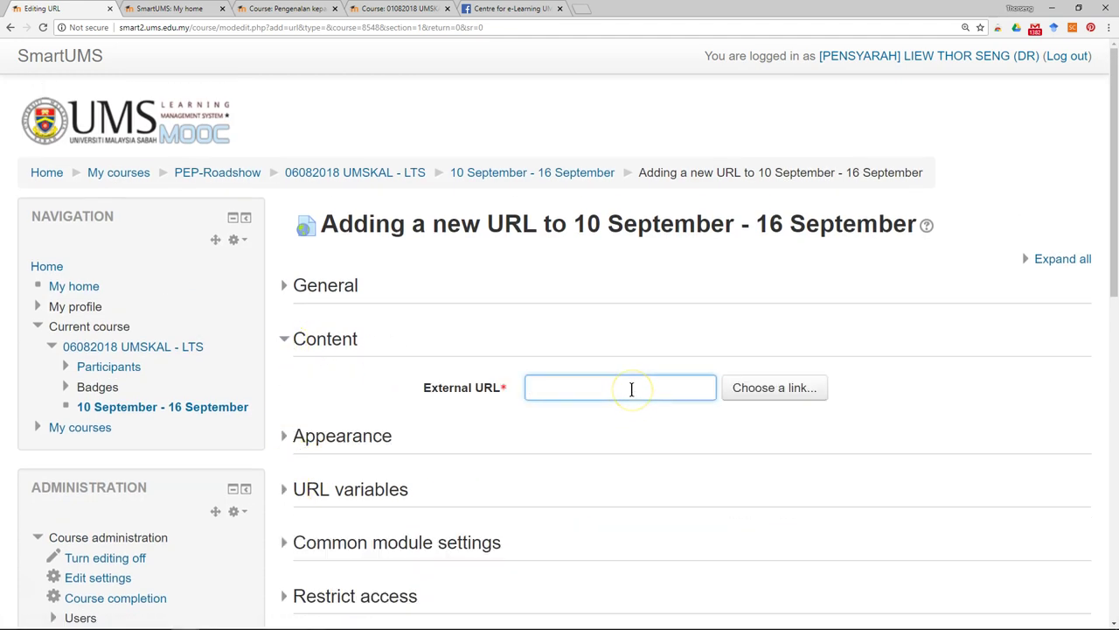
key("ctrl+v")
Step: Show the URL resource as complete when conditions are met, require students to view it, and save, returning to the course
scroll(629, 388, "down", 3)
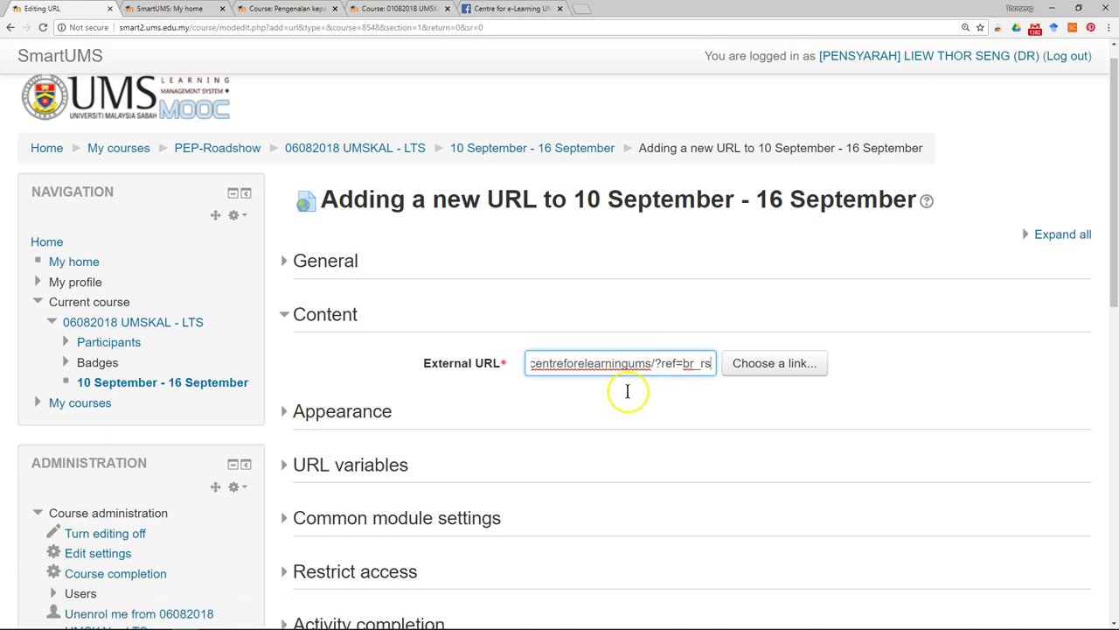
left_click(425, 361)
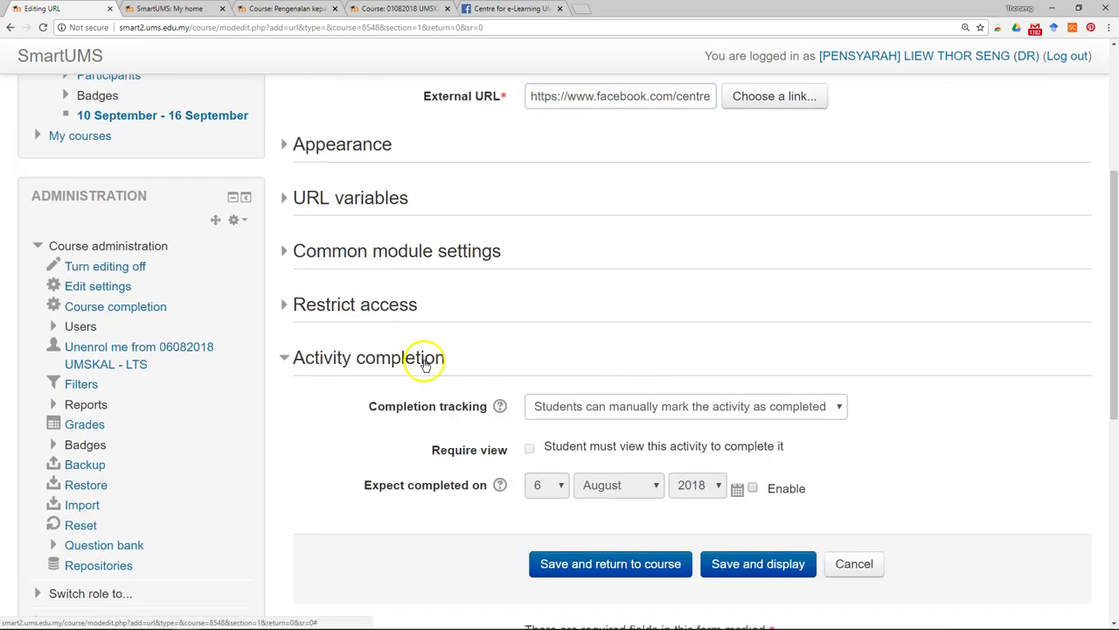
left_click(697, 409)
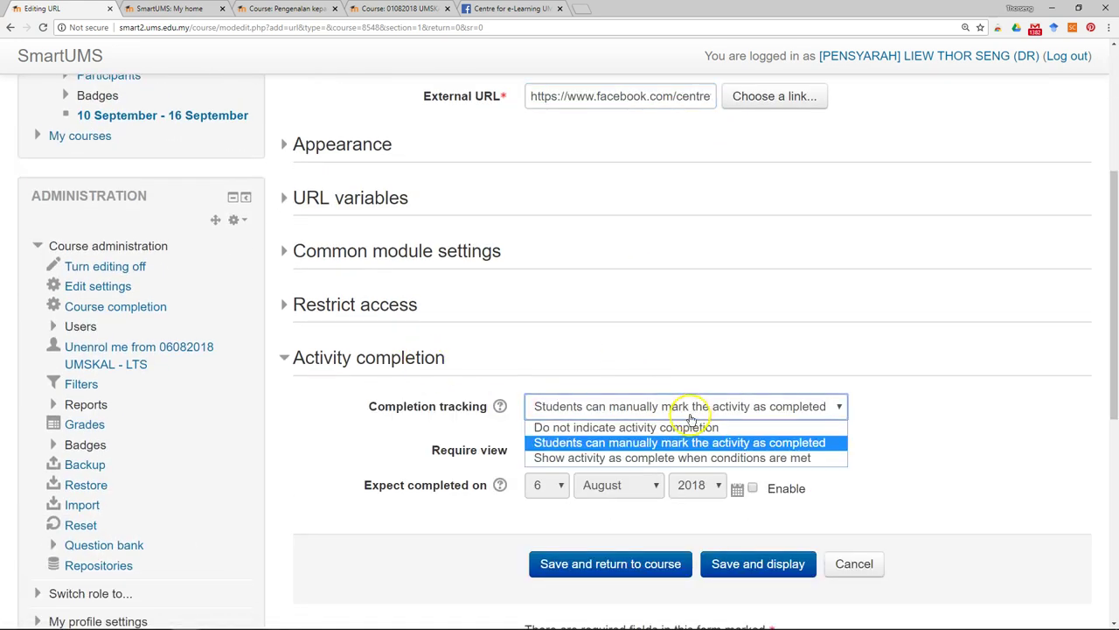
left_click(671, 459)
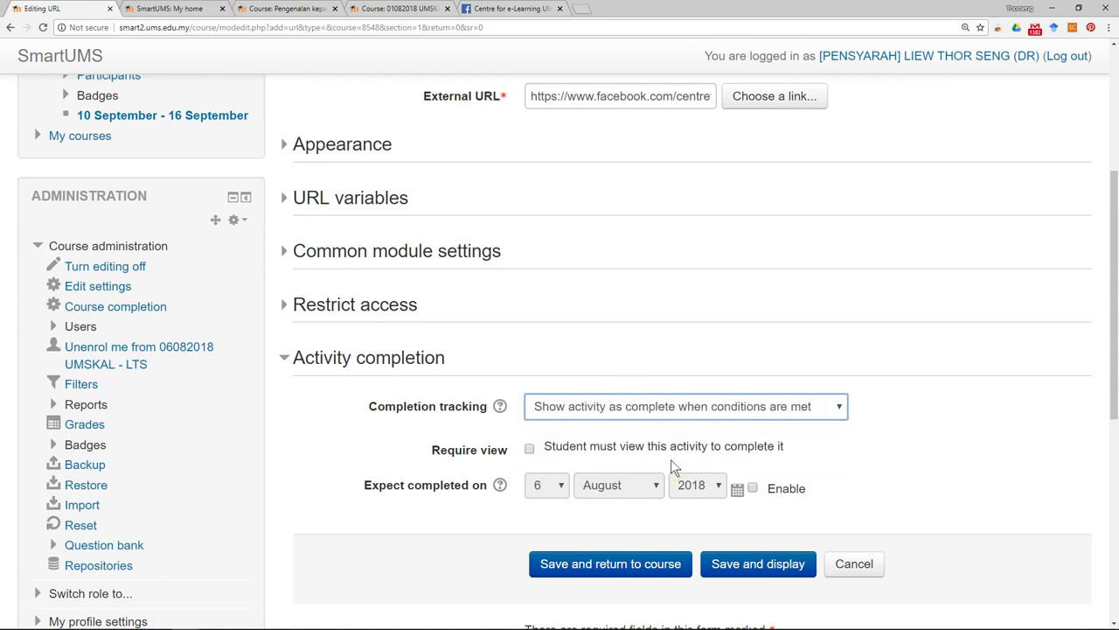
left_click(529, 448)
left_click(567, 566)
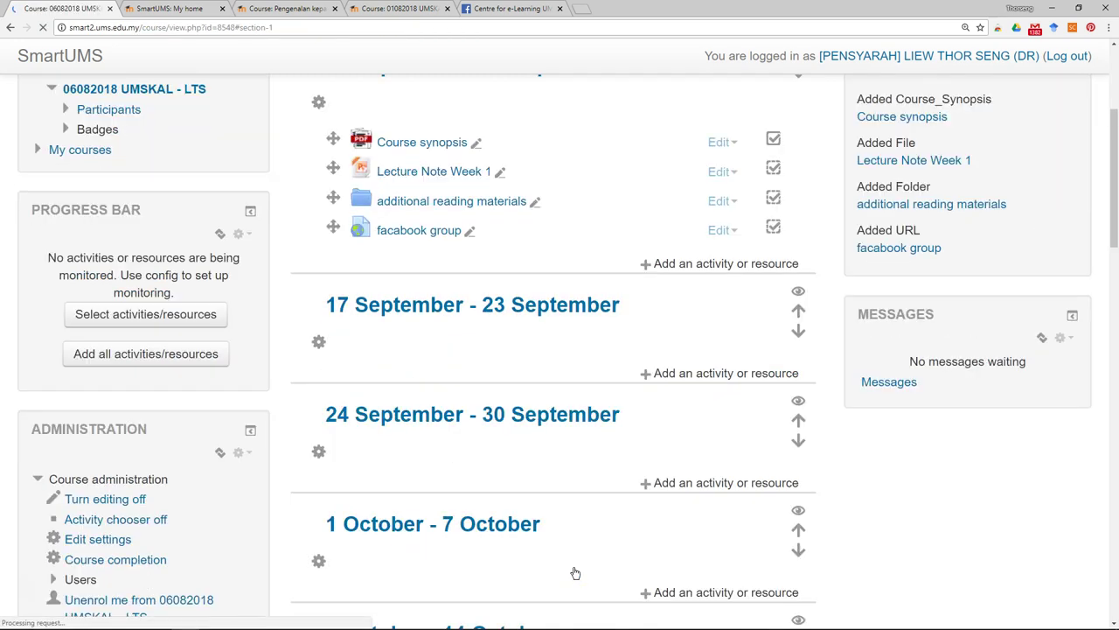
scroll(569, 245, "up", 2)
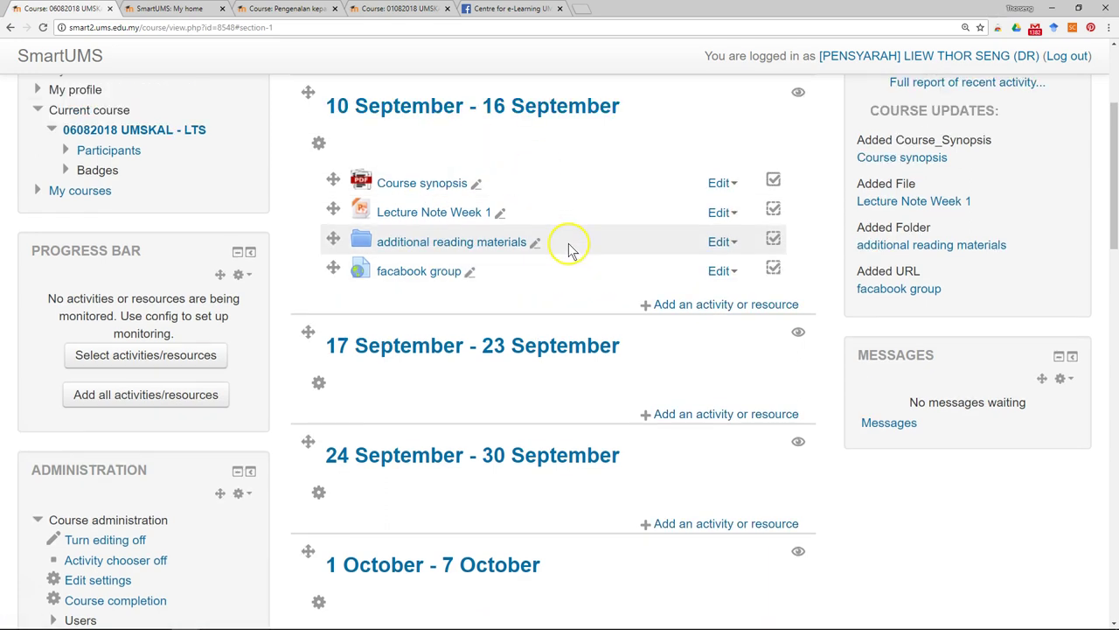